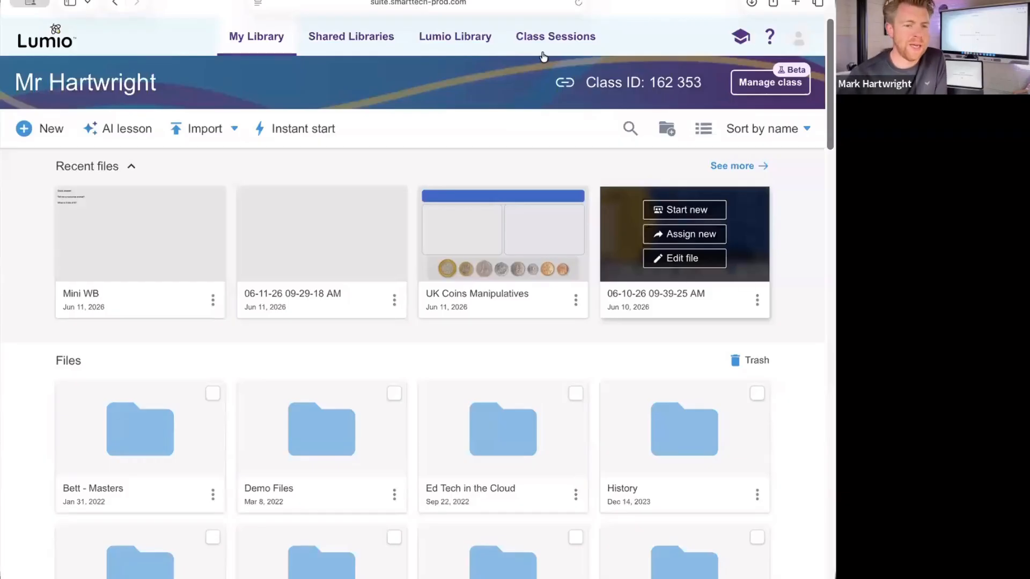
mouse_move(89, 248)
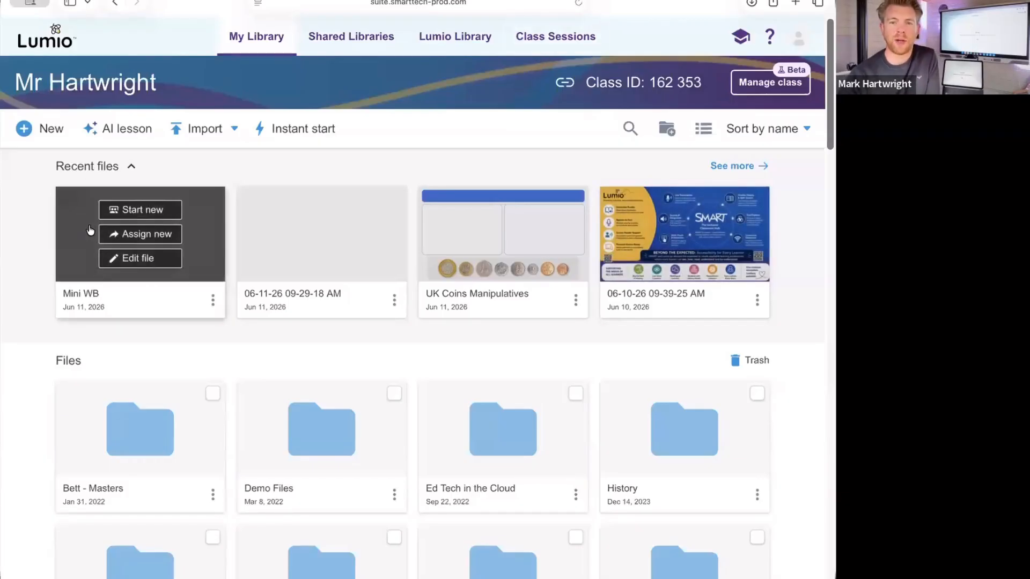
click(50, 131)
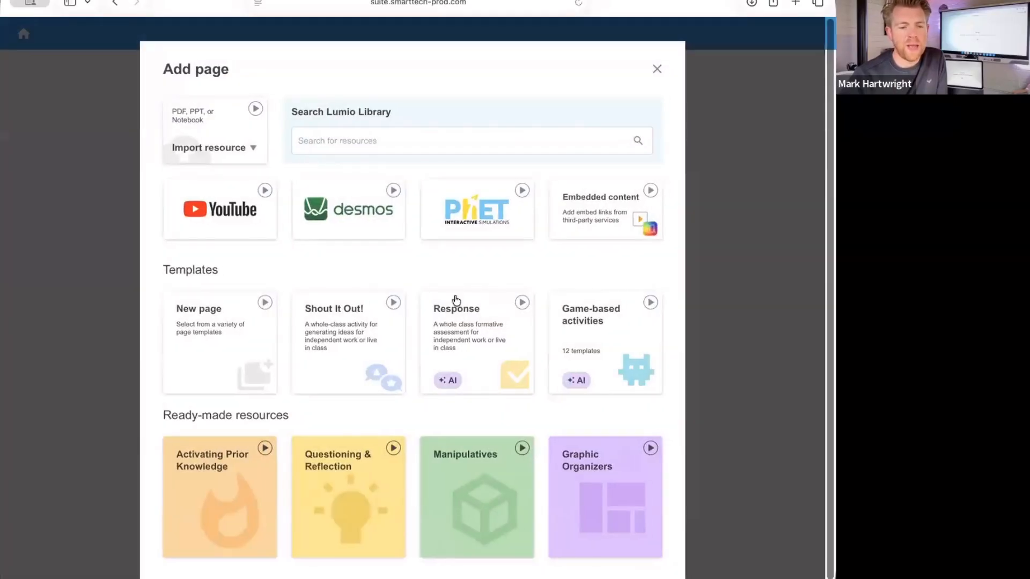
click(656, 71)
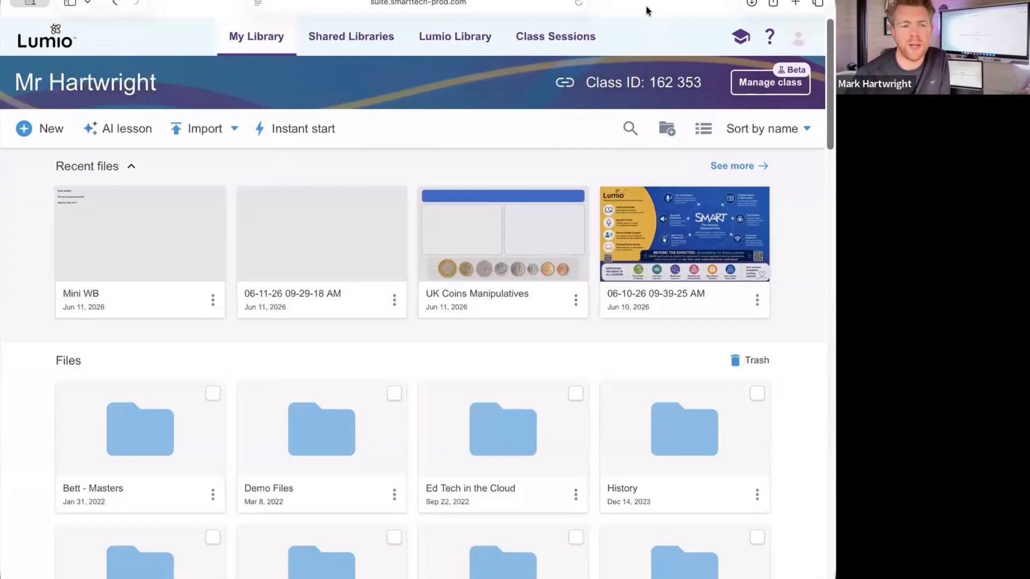
- Start a new class session from the Mini WB file, accept the proposed session name and dismiss the class joining details
mouse_move(144, 211)
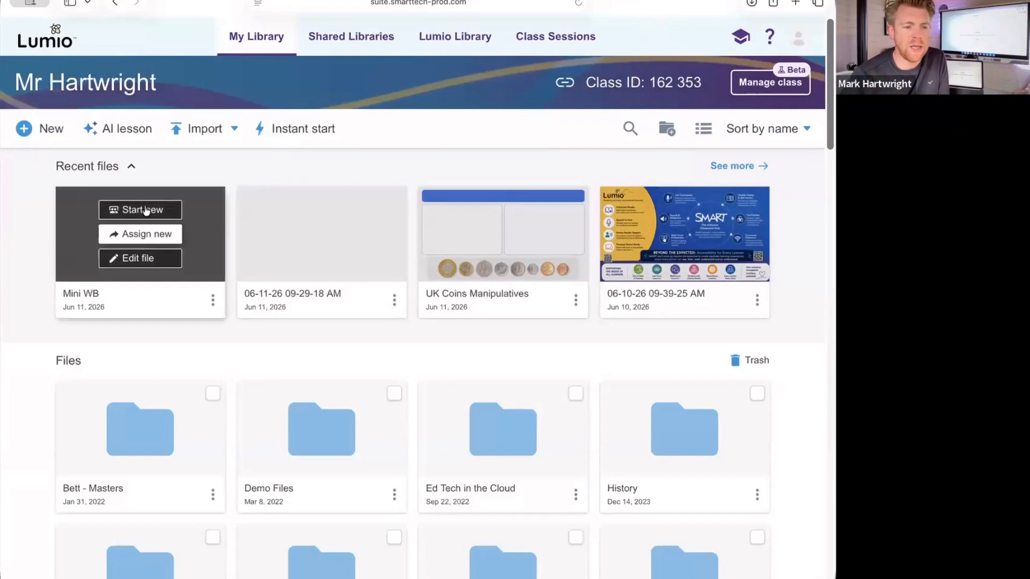
click(142, 212)
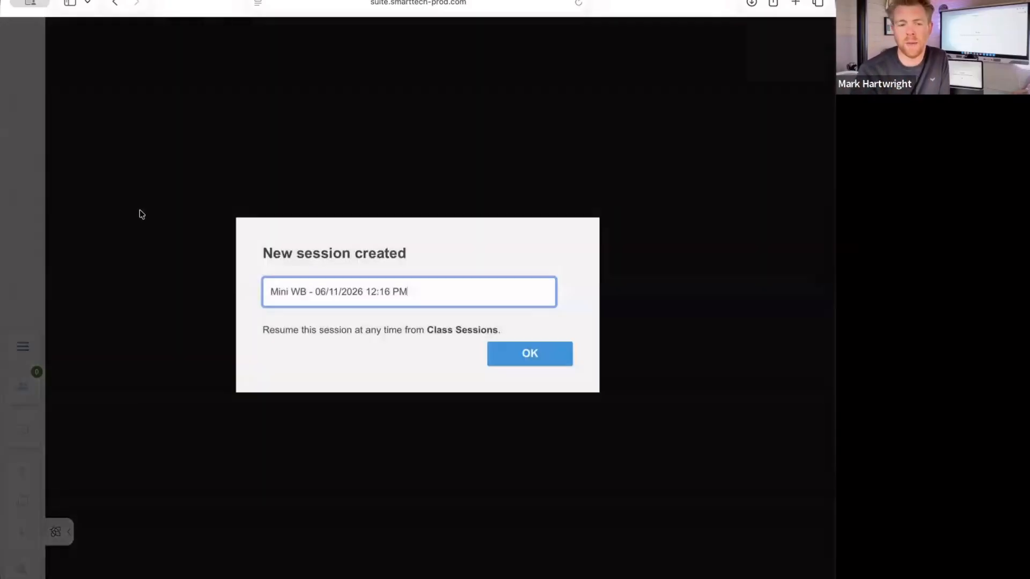
click(534, 364)
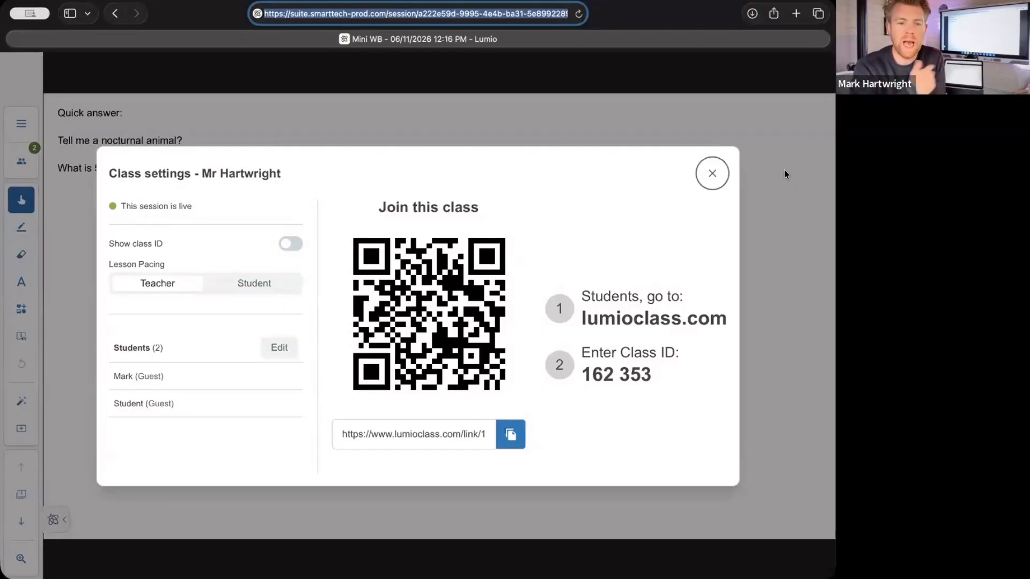
click(711, 174)
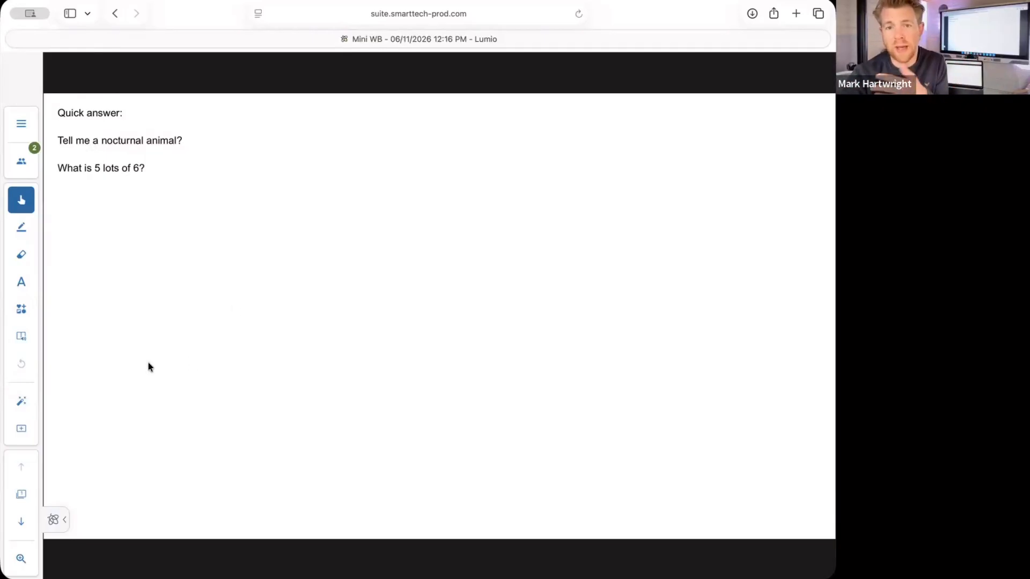
- Convert the quick answer page into an Individual Handout, and turn the student work thumbnails off and on again
click(19, 405)
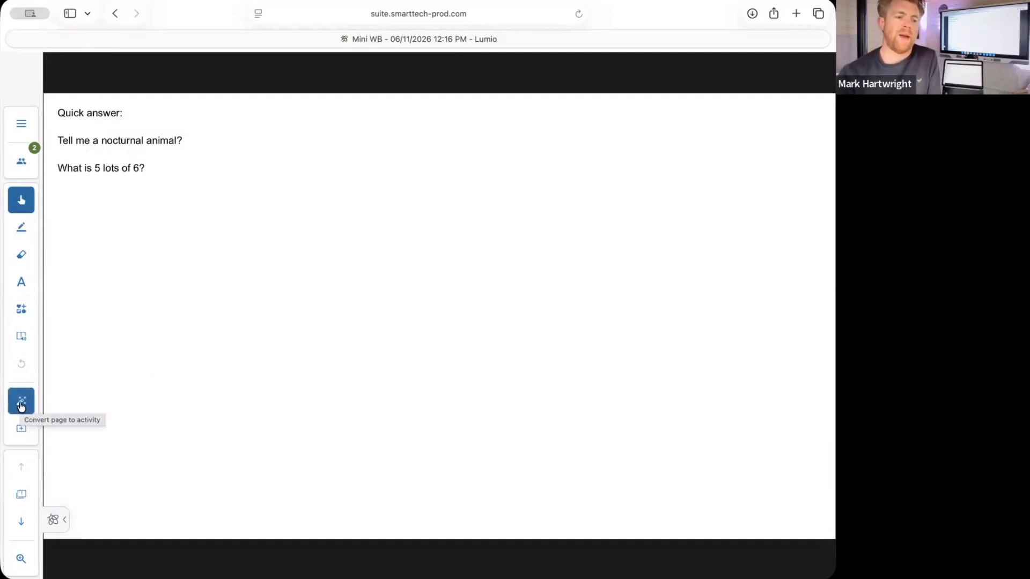
click(21, 406)
click(98, 389)
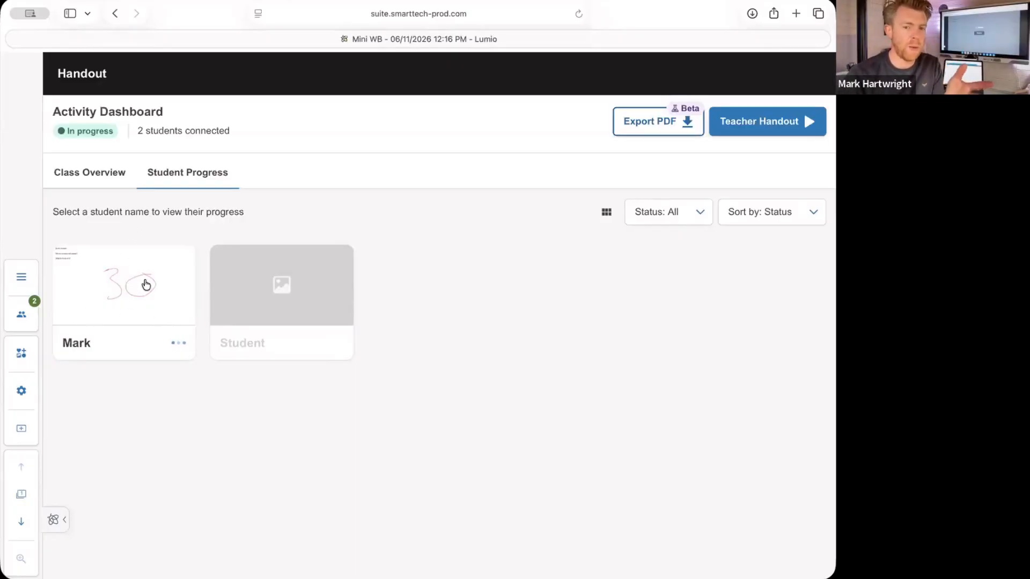
click(607, 214)
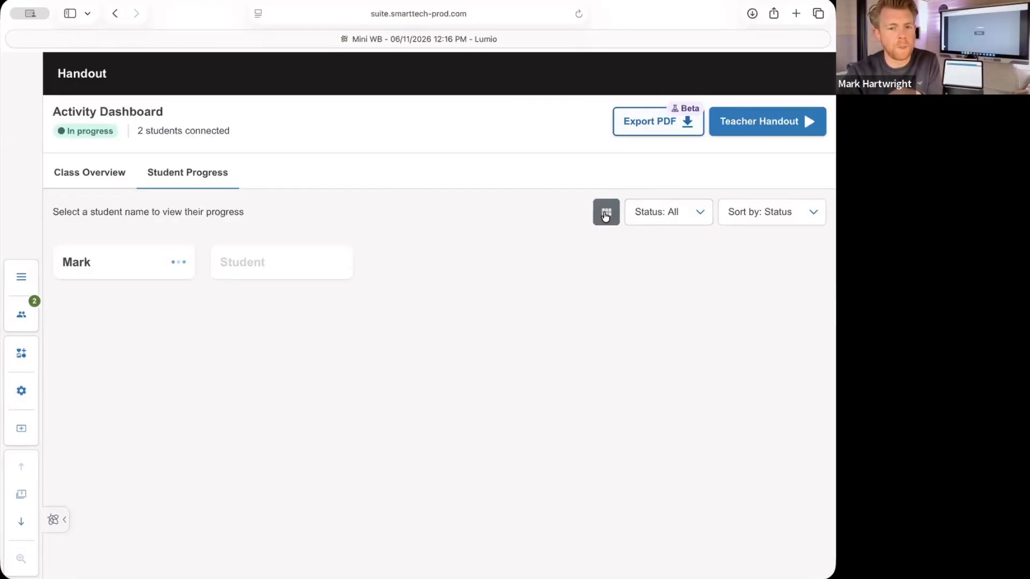
click(606, 213)
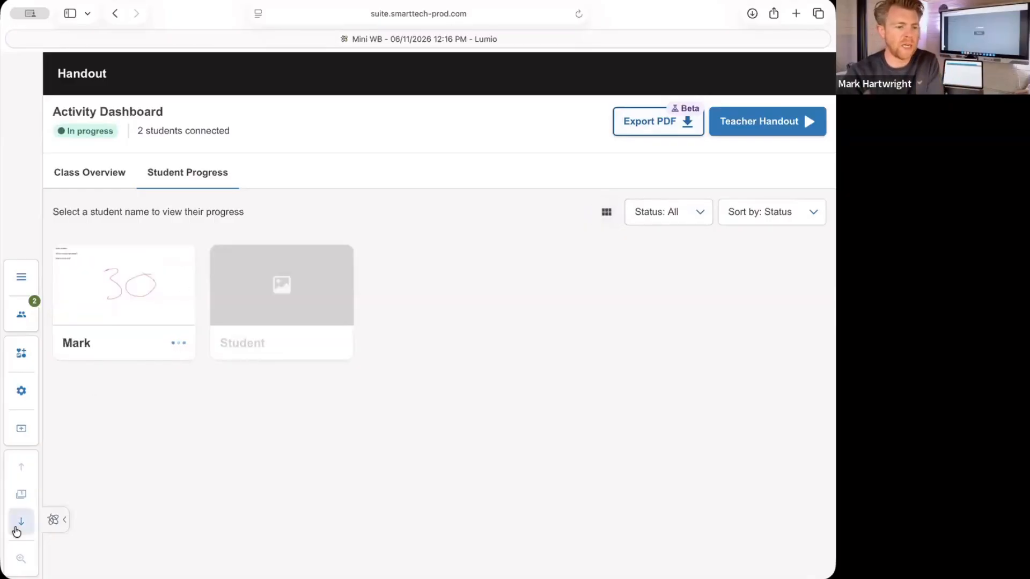
- Insert a blank page after the "The answer is..." page and convert it into an Individual Handout
click(20, 521)
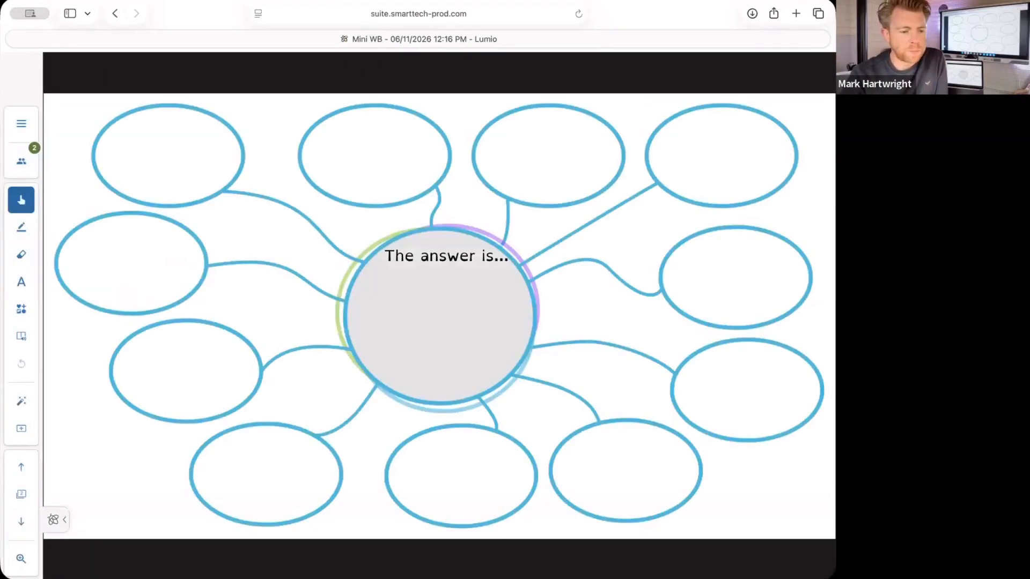
click(22, 401)
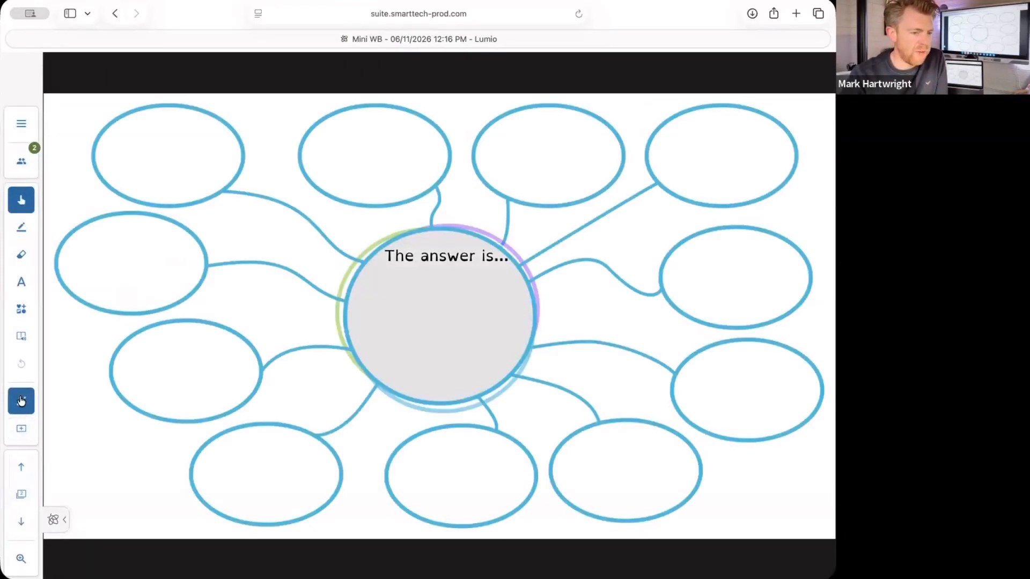
click(21, 428)
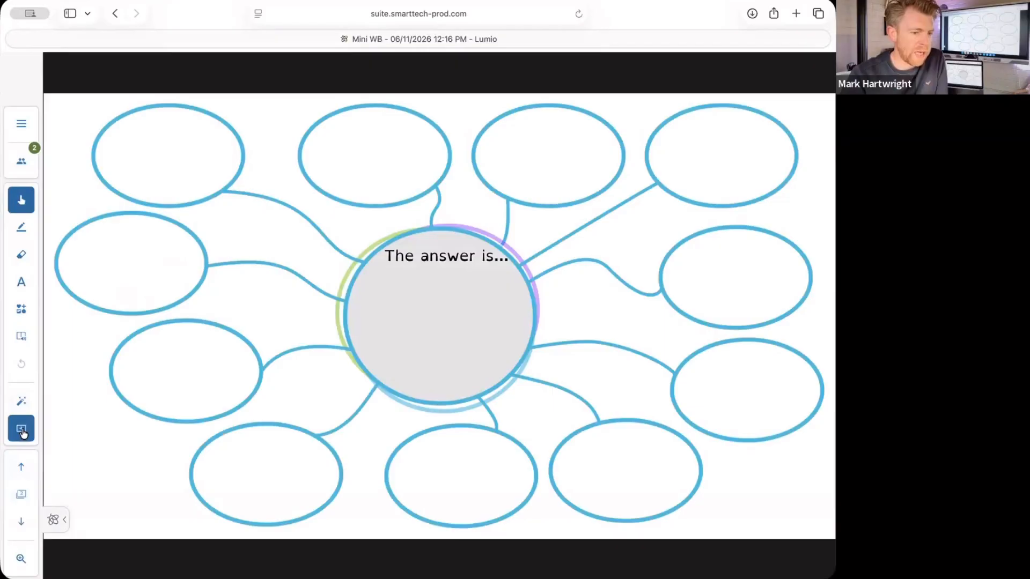
click(137, 432)
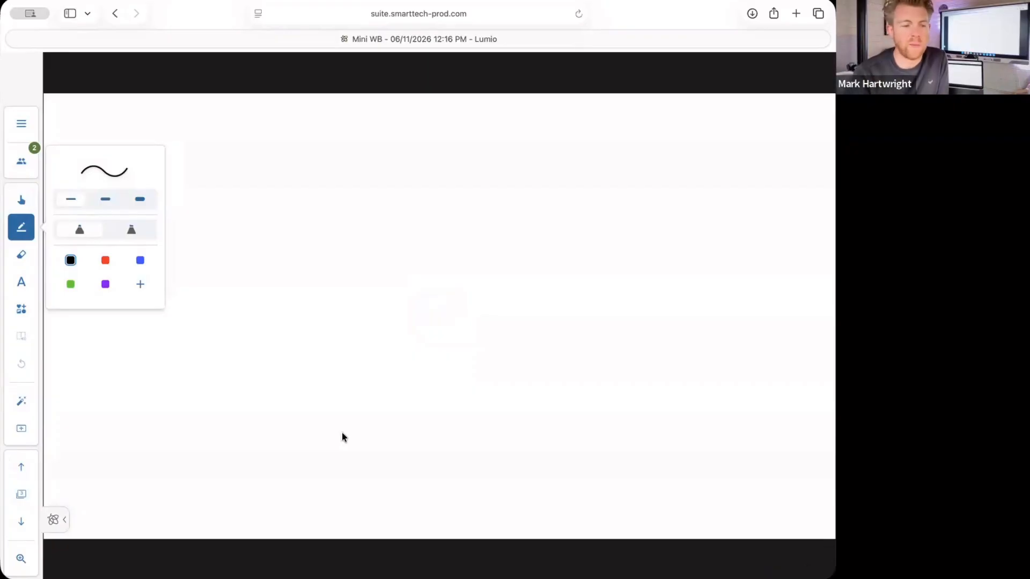
click(21, 401)
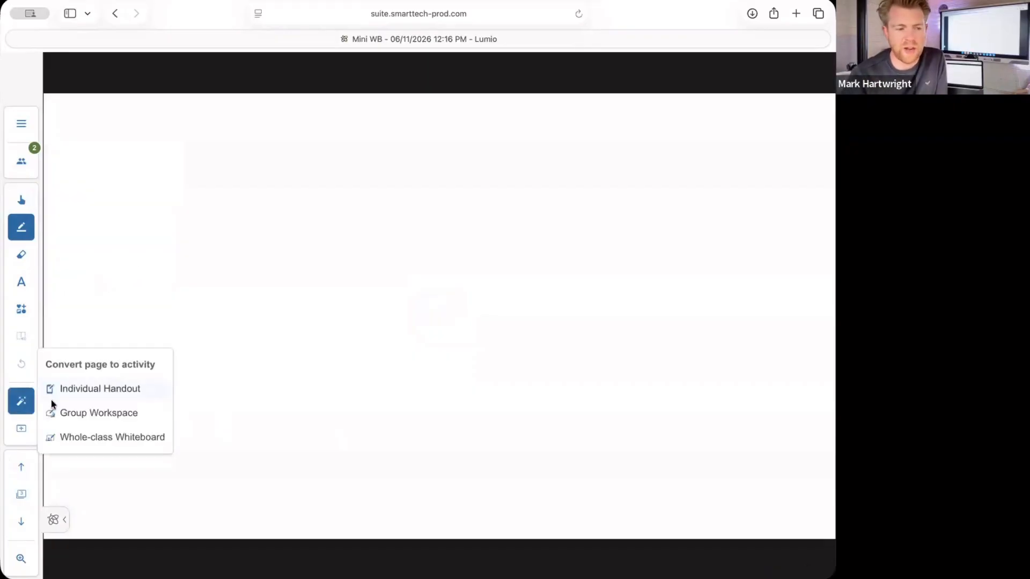
click(95, 396)
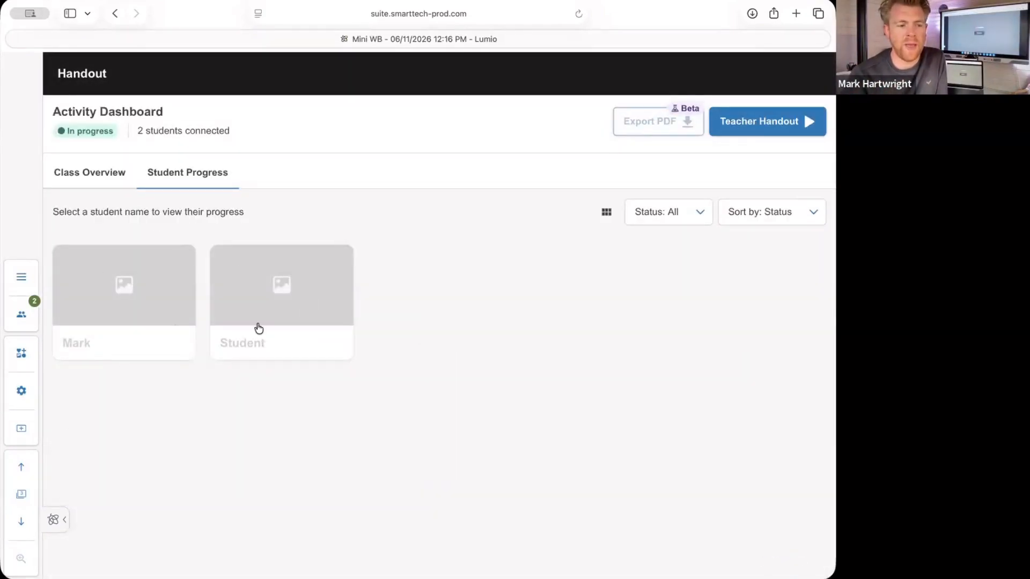
- Return to the "The answer is..." mind map on page 2 and convert it into an Individual Handout
click(20, 521)
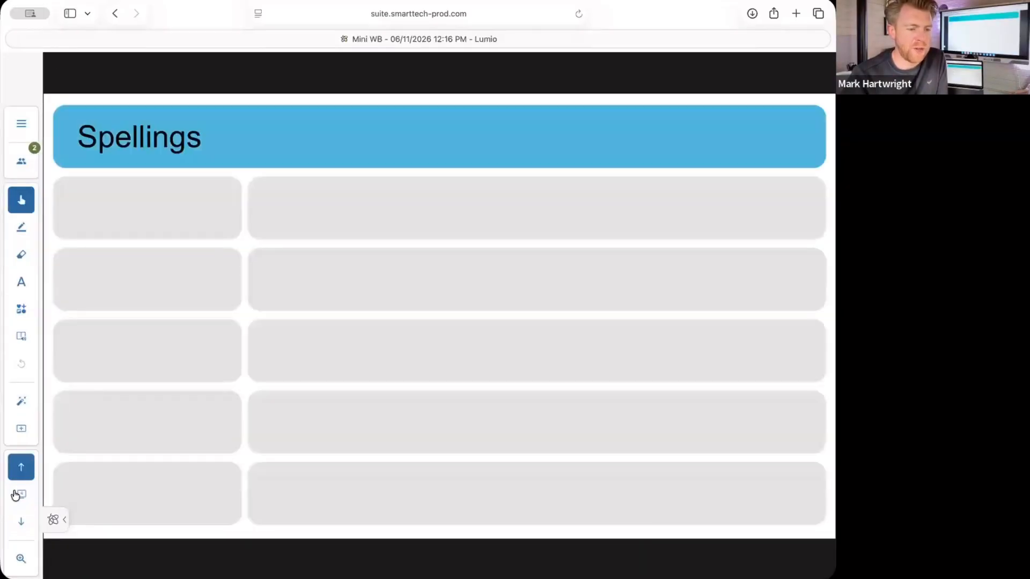
click(21, 494)
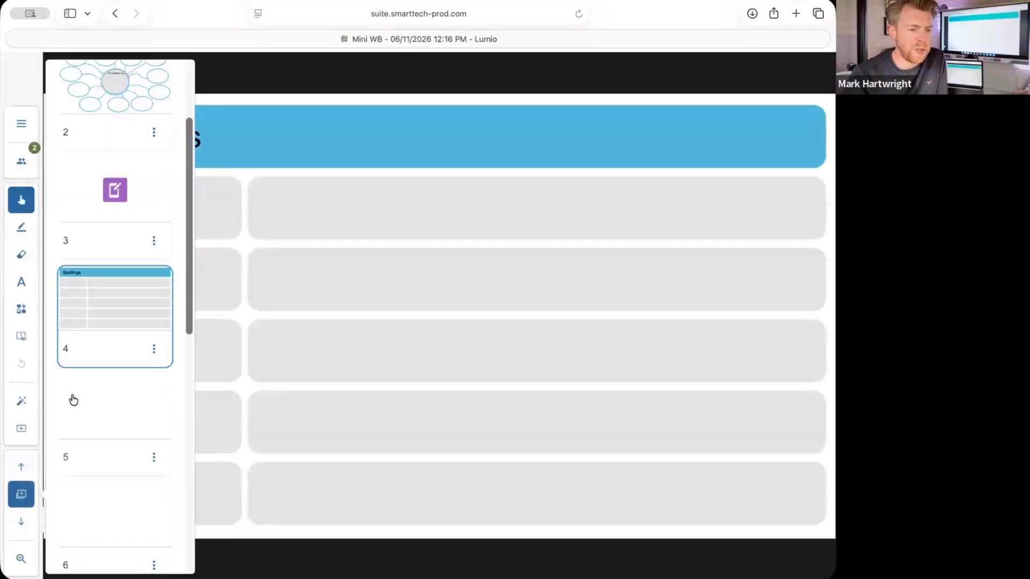
click(138, 88)
click(306, 289)
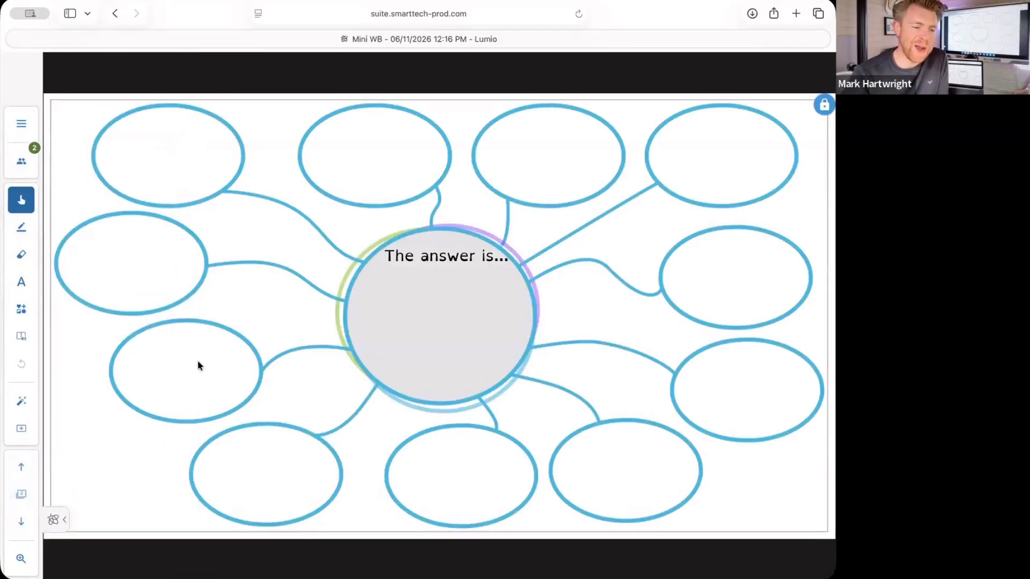
click(22, 401)
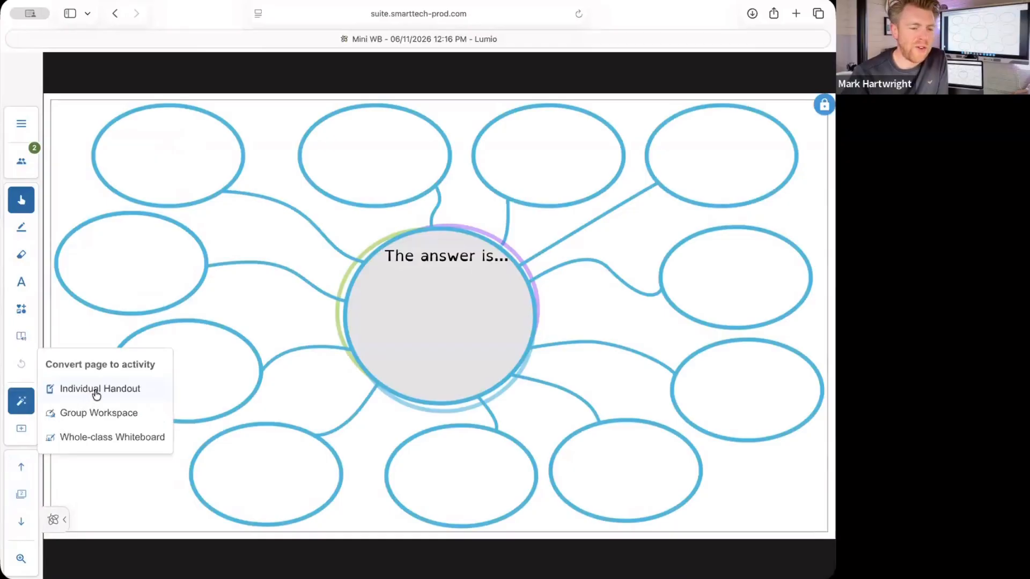
click(94, 394)
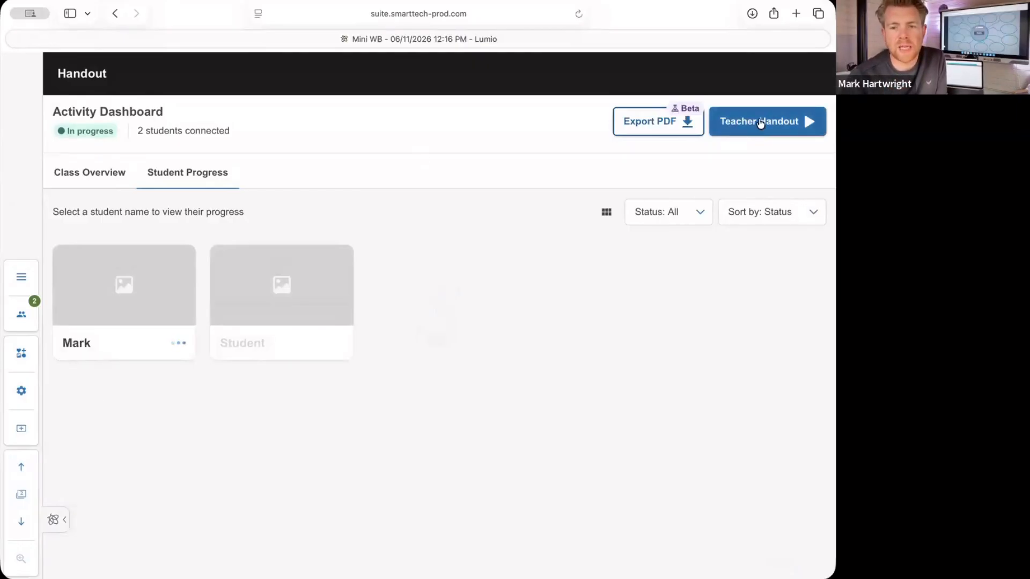
- On the teacher handout, add the text "30", enlarge it inside the central circle, and return to the activity dashboard
click(736, 118)
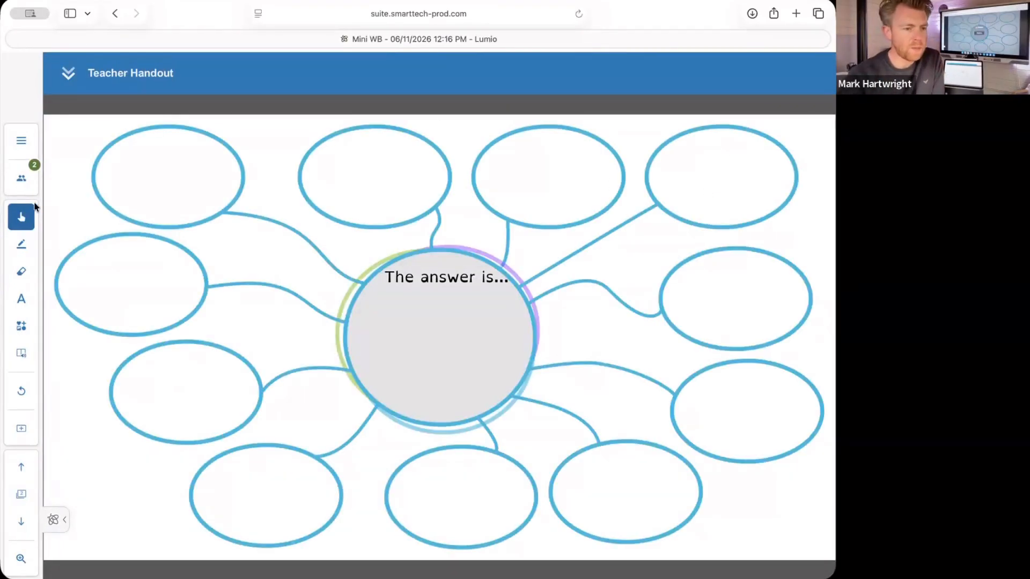
click(21, 293)
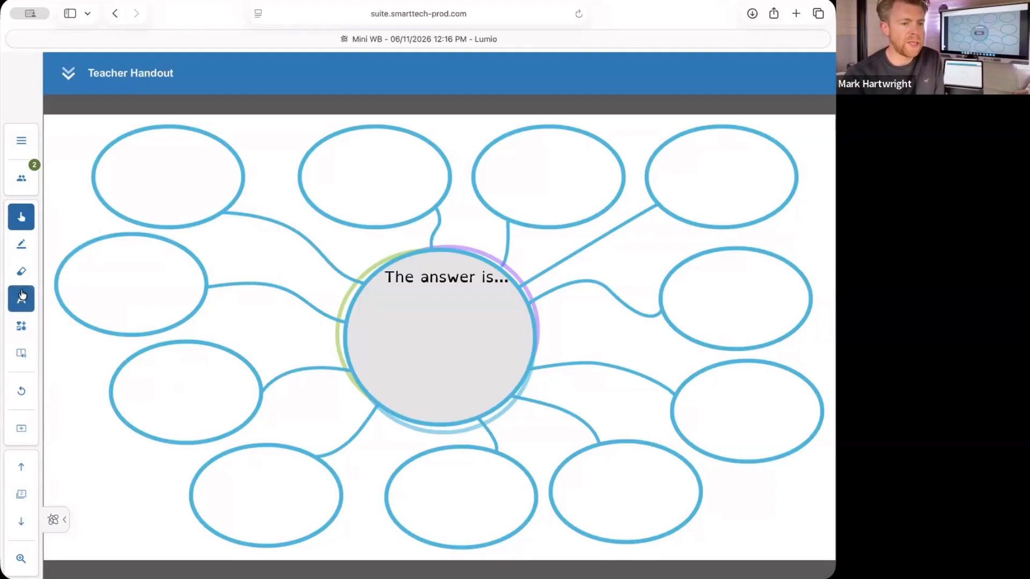
click(372, 353)
text(30)
click(445, 458)
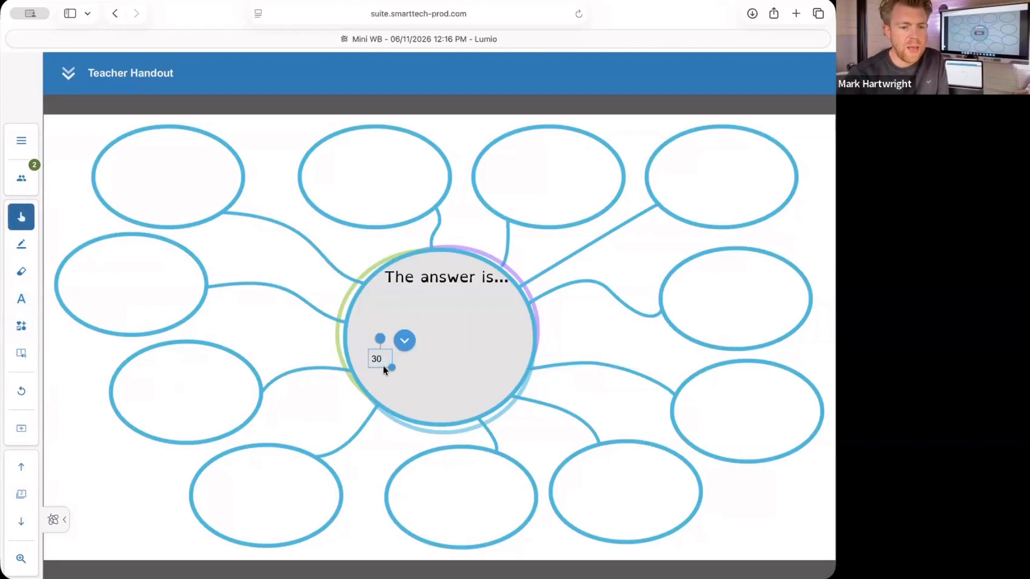
drag(392, 370, 482, 425)
drag(416, 382, 446, 335)
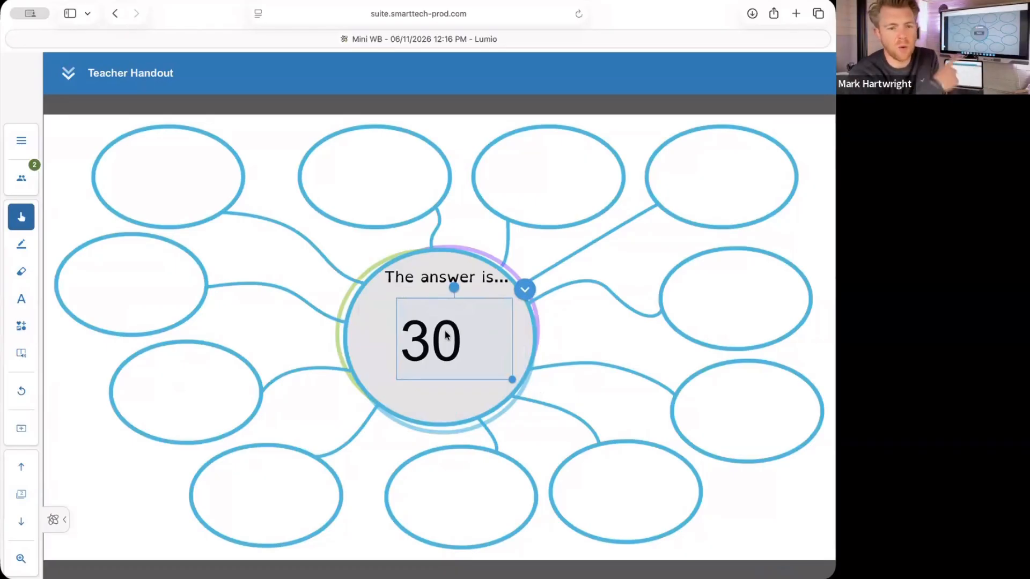
click(73, 79)
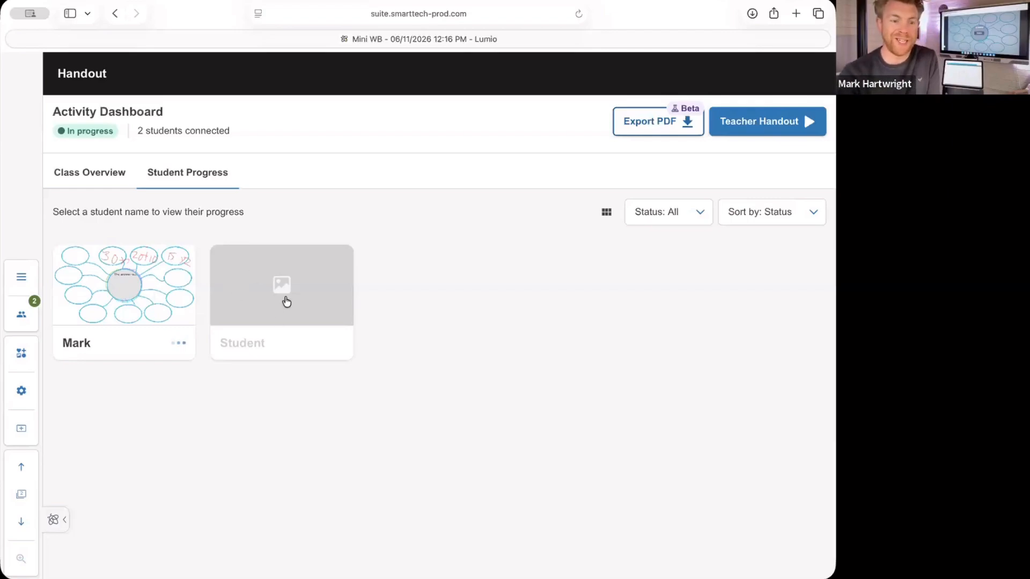
- Open the first student's mind map handout and draw purple ticks on the first two handwritten answers
click(155, 293)
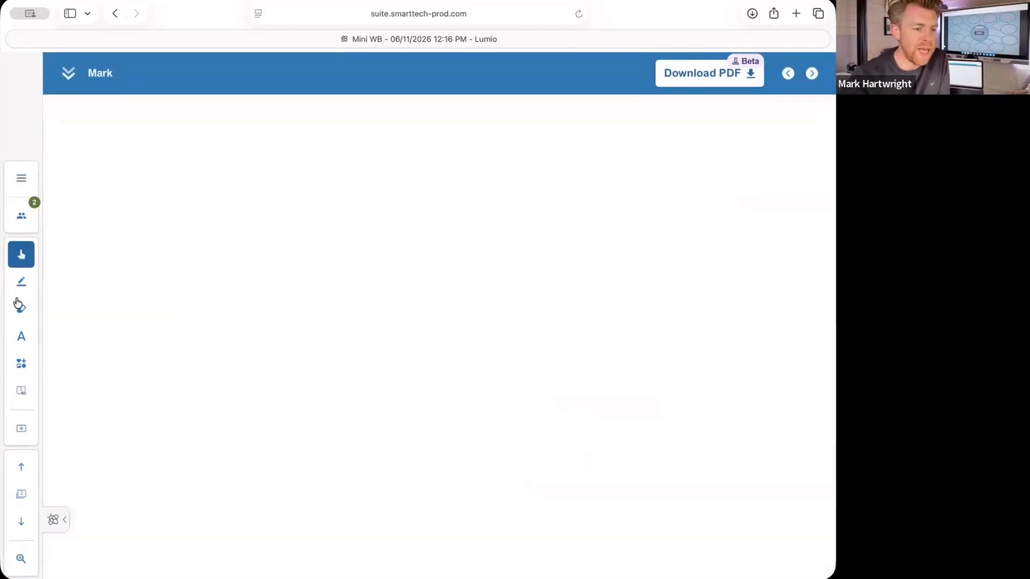
click(23, 285)
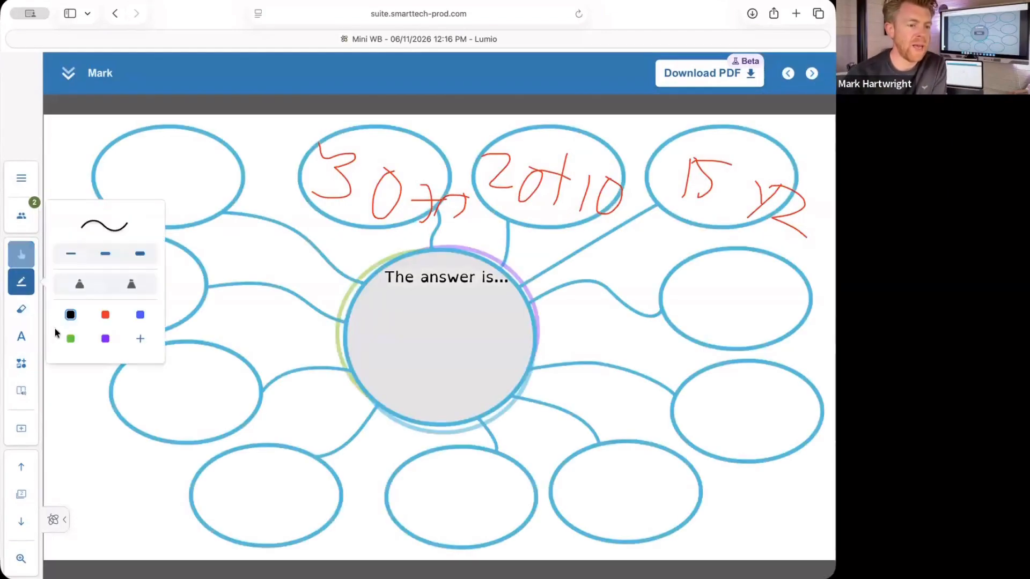
click(103, 338)
mouse_move(296, 202)
mouse_down()
mouse_move(300, 235)
mouse_move(429, 153)
mouse_up()
drag(445, 246, 546, 210)
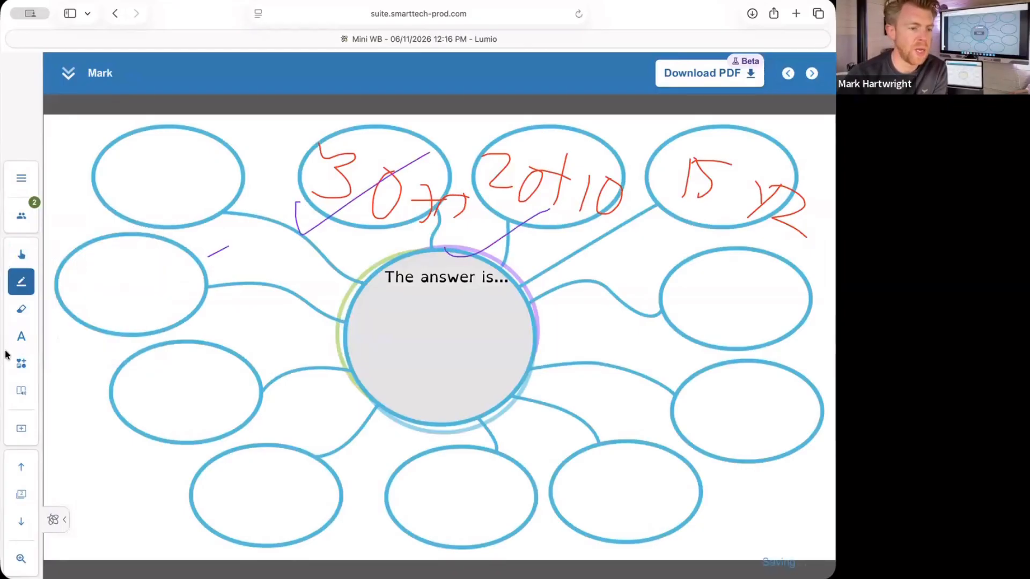
- Add a heart-eyes emoji above the student's third handwritten answer, and return to the activity dashboard
click(22, 364)
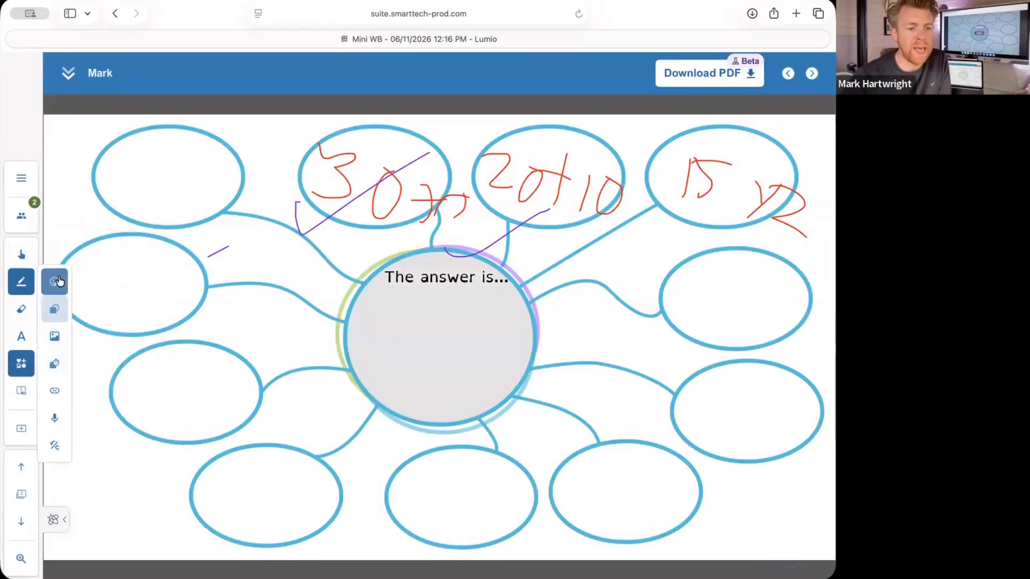
click(55, 281)
click(152, 282)
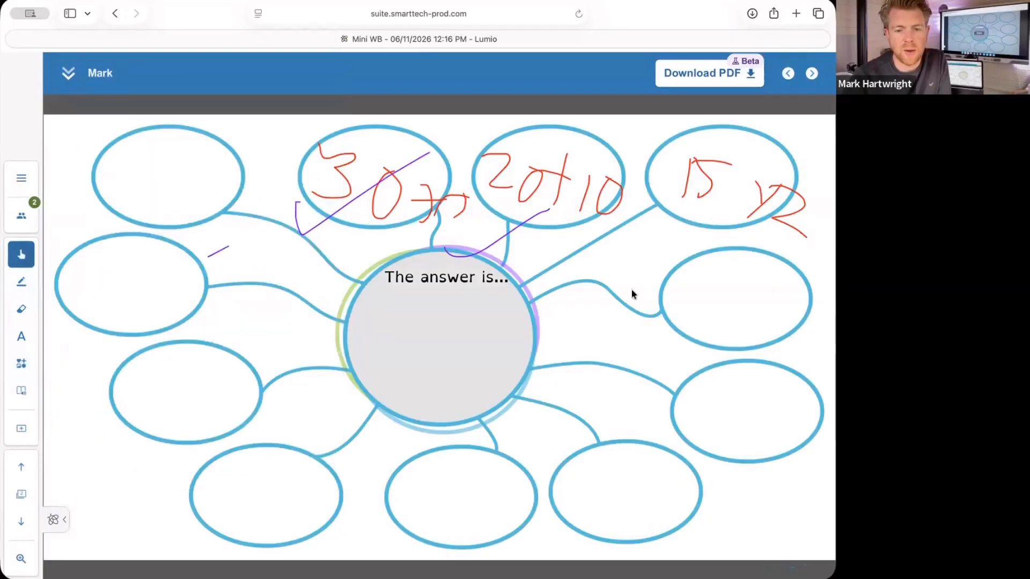
drag(443, 333, 696, 138)
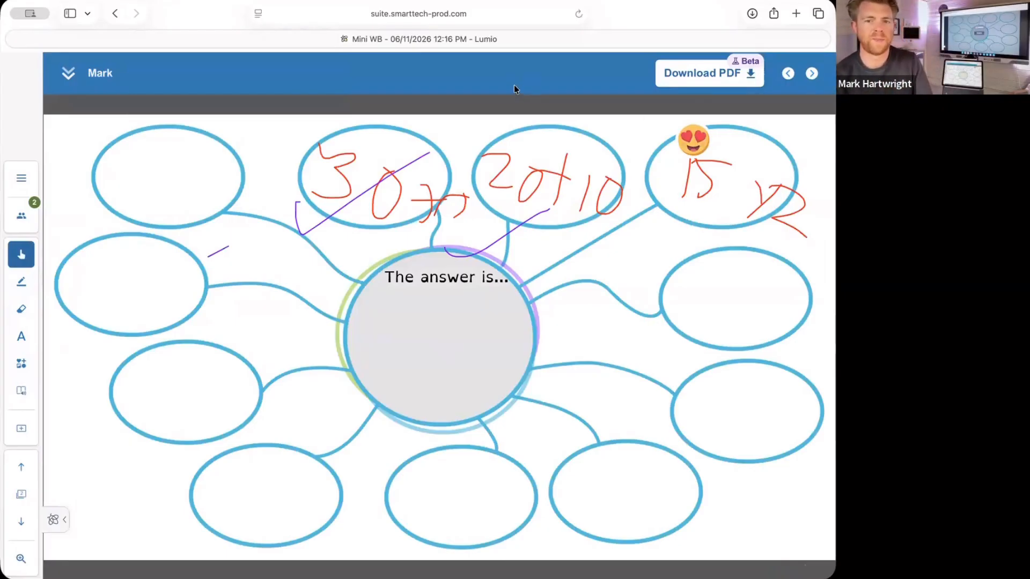
click(66, 77)
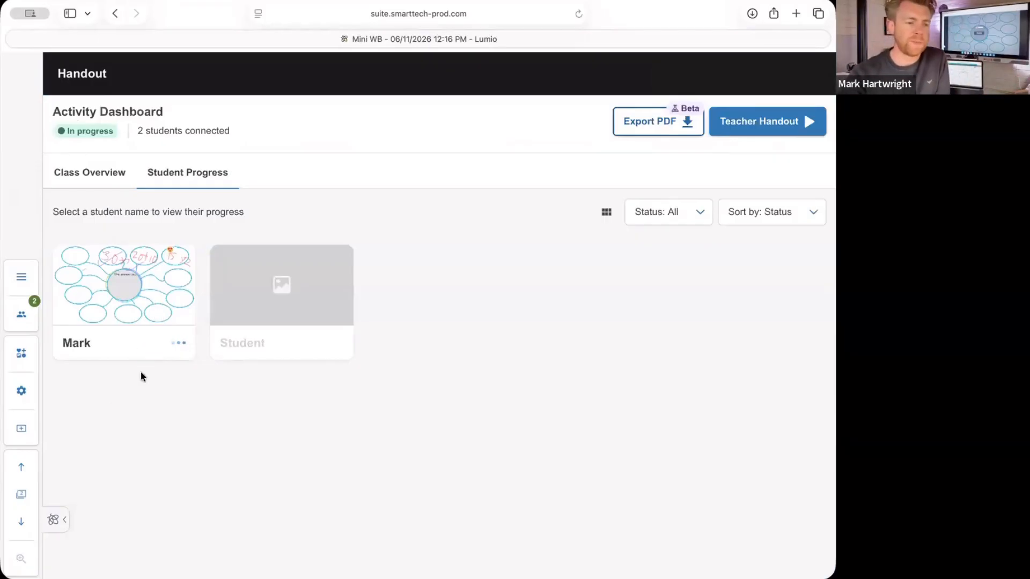
- Move on to the Spellings page and convert it into an Individual Handout
click(24, 519)
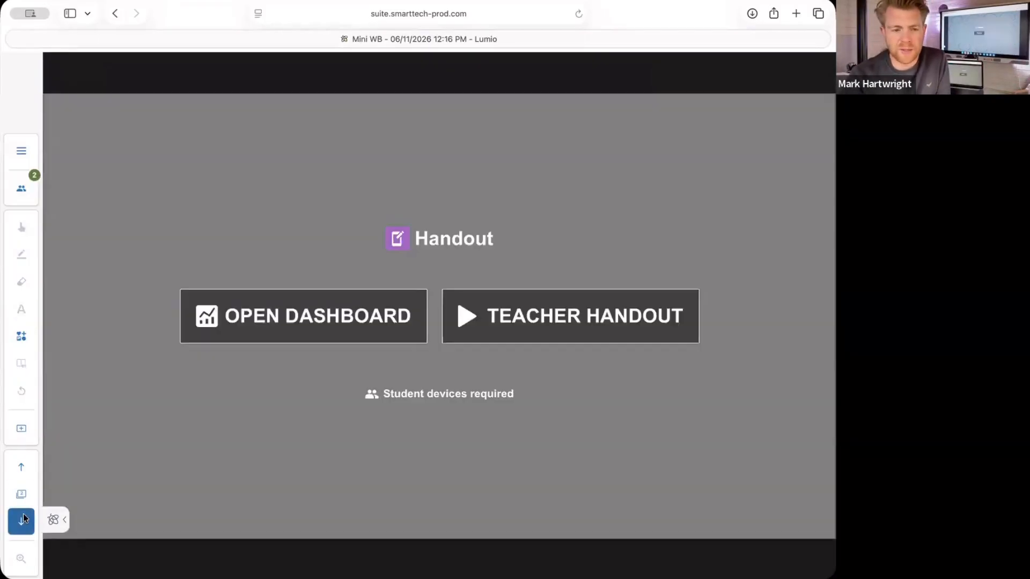
click(22, 520)
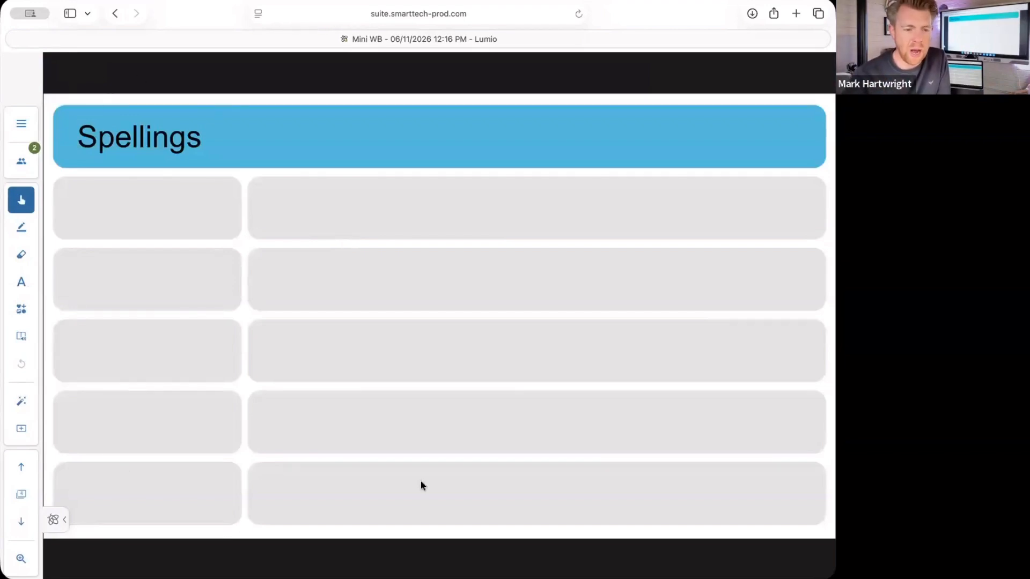
click(21, 401)
click(80, 396)
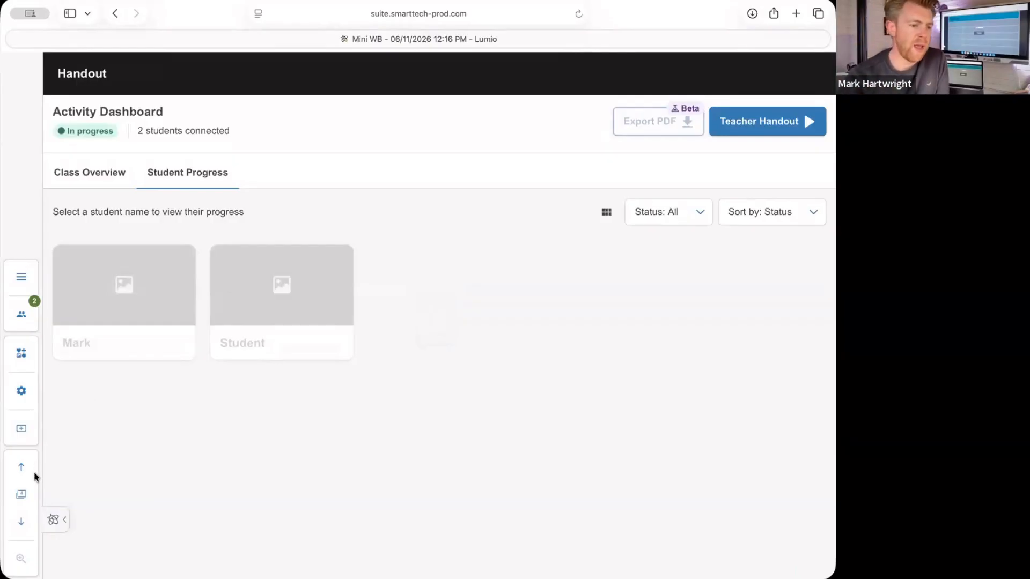
- On the Ten Frame page, place three blue counters in the first three cells and convert the page into an Individual Handout
click(21, 494)
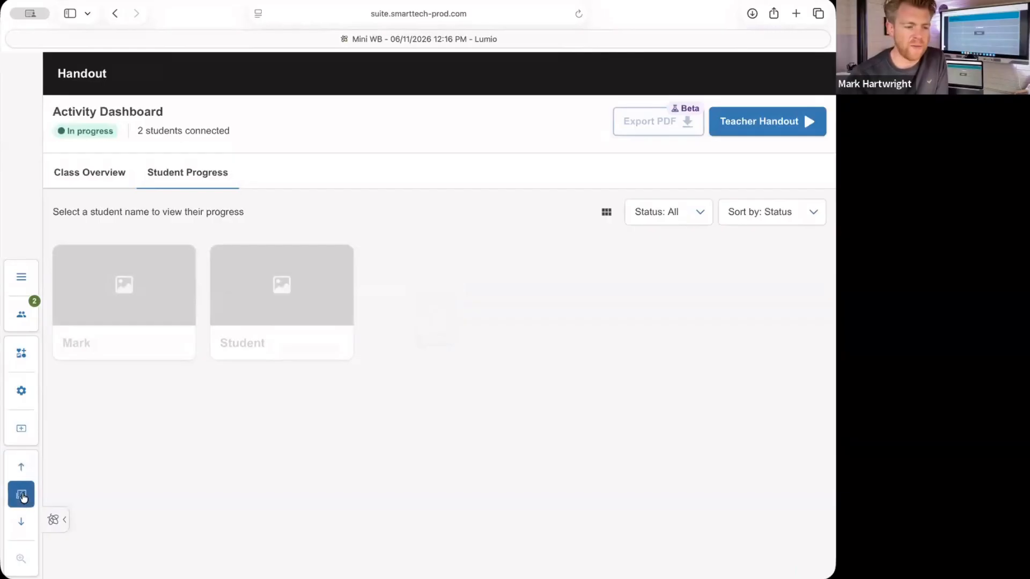
scroll(127, 355, down, 2)
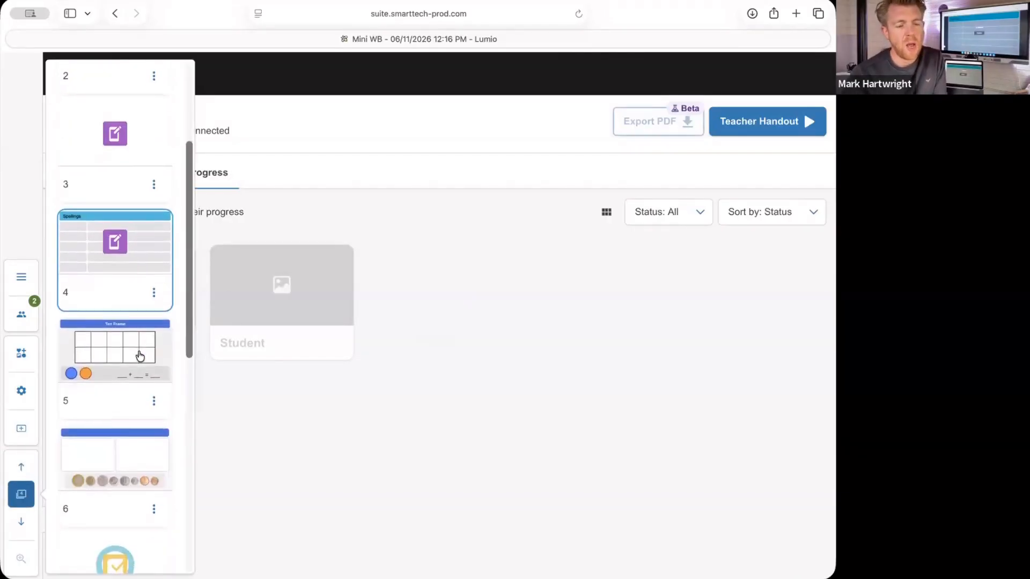
click(694, 315)
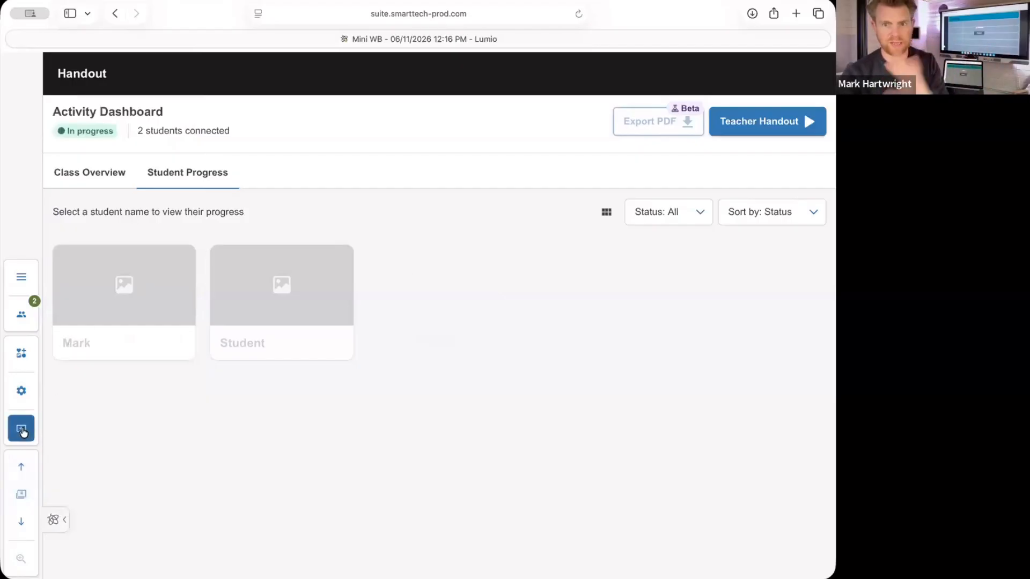
click(14, 522)
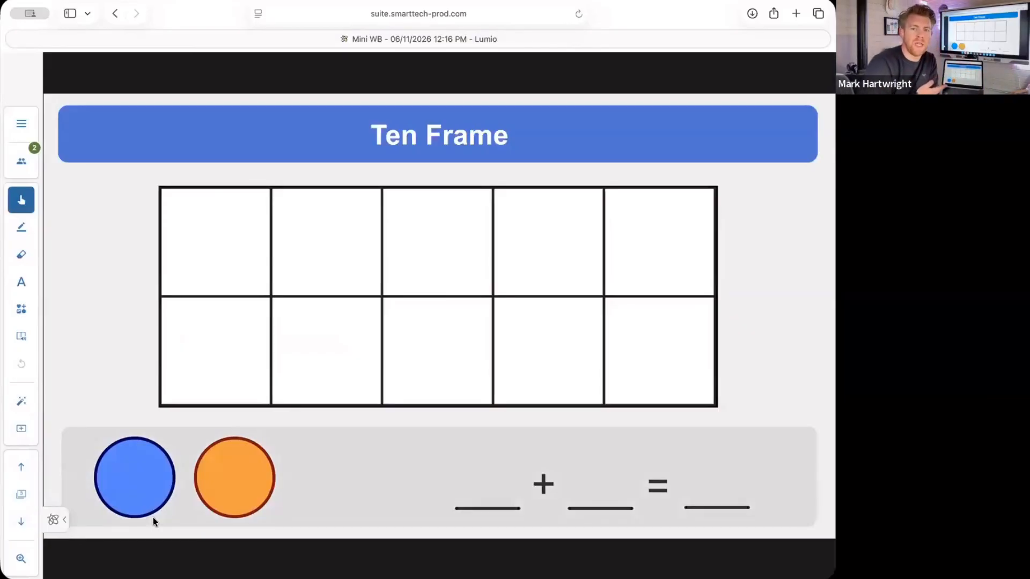
drag(132, 443, 220, 201)
drag(145, 432, 232, 338)
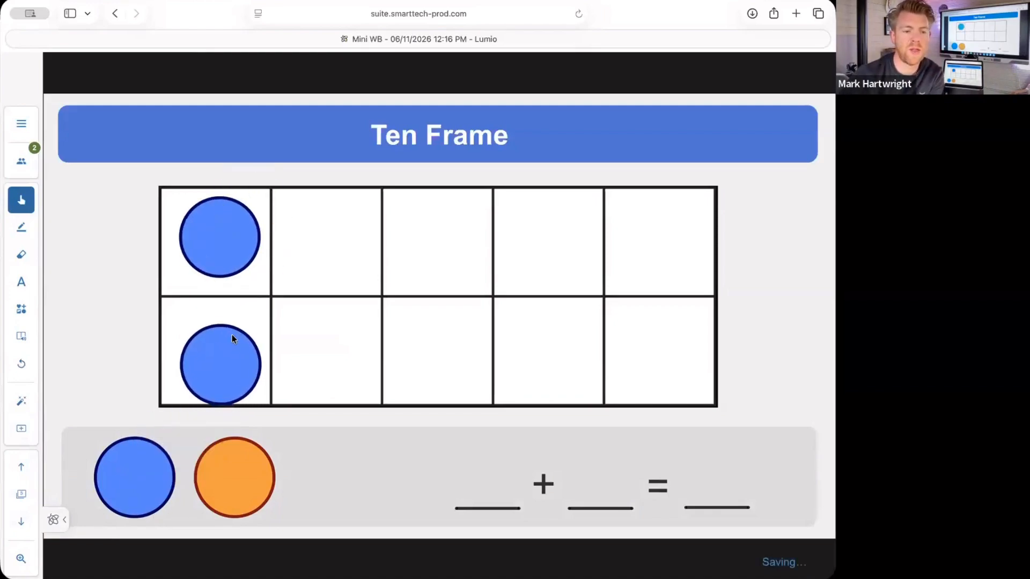
drag(138, 455, 330, 223)
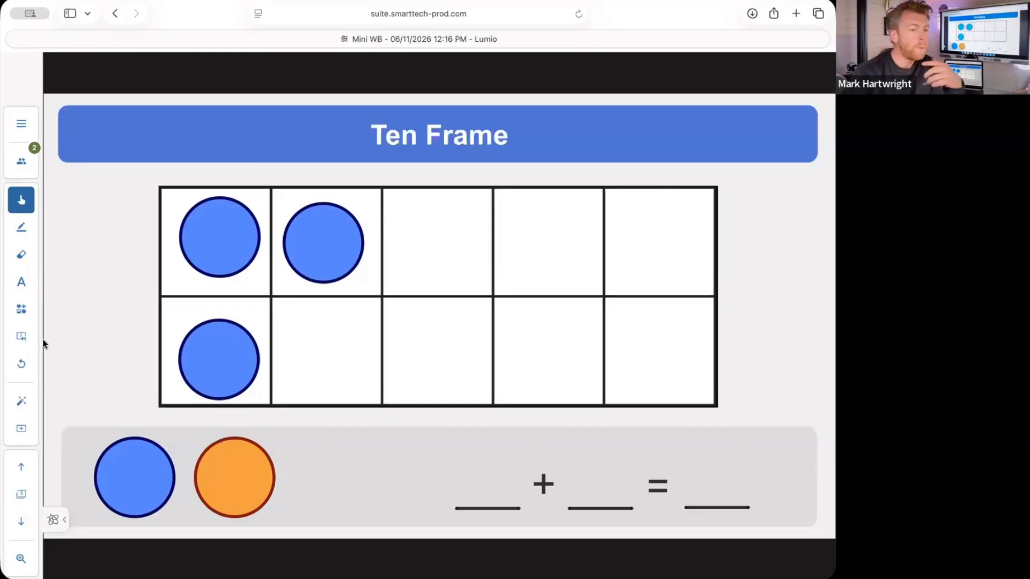
click(21, 401)
click(79, 391)
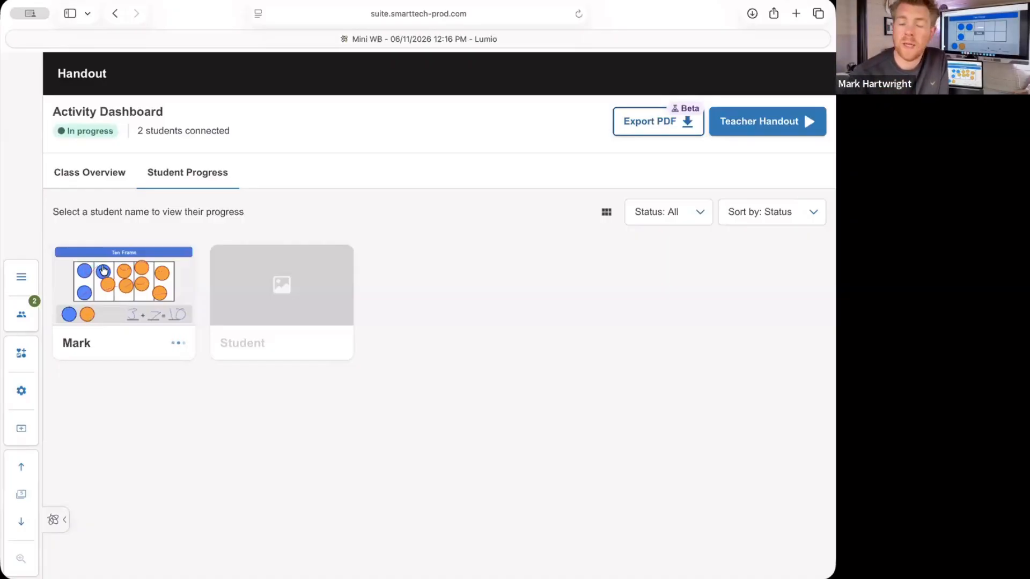
- On the coins page, place a one-pound coin in the left-hand box and convert the page into an Individual Handout
click(21, 500)
scroll(120, 385, down, 2)
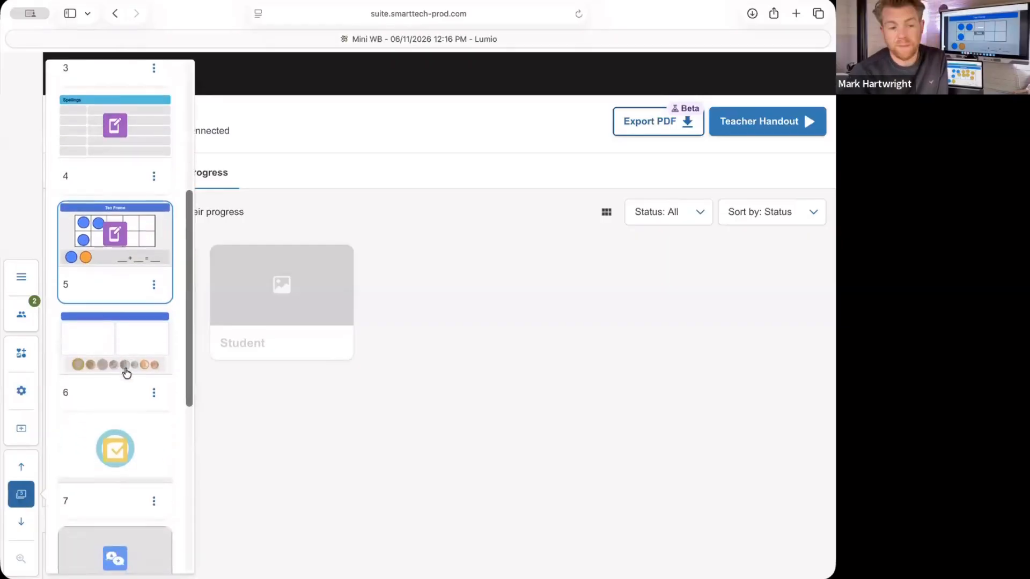
click(121, 346)
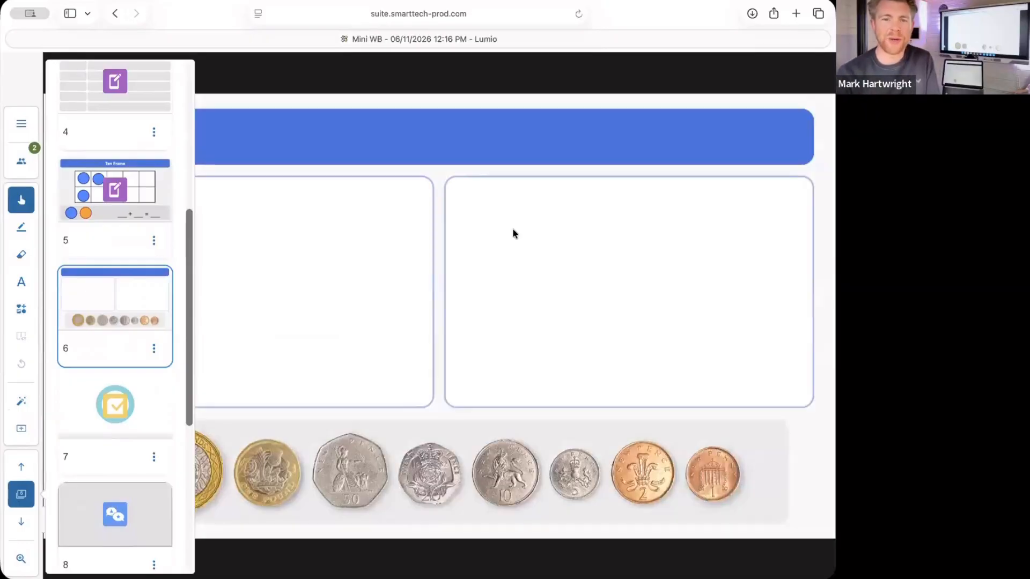
click(402, 245)
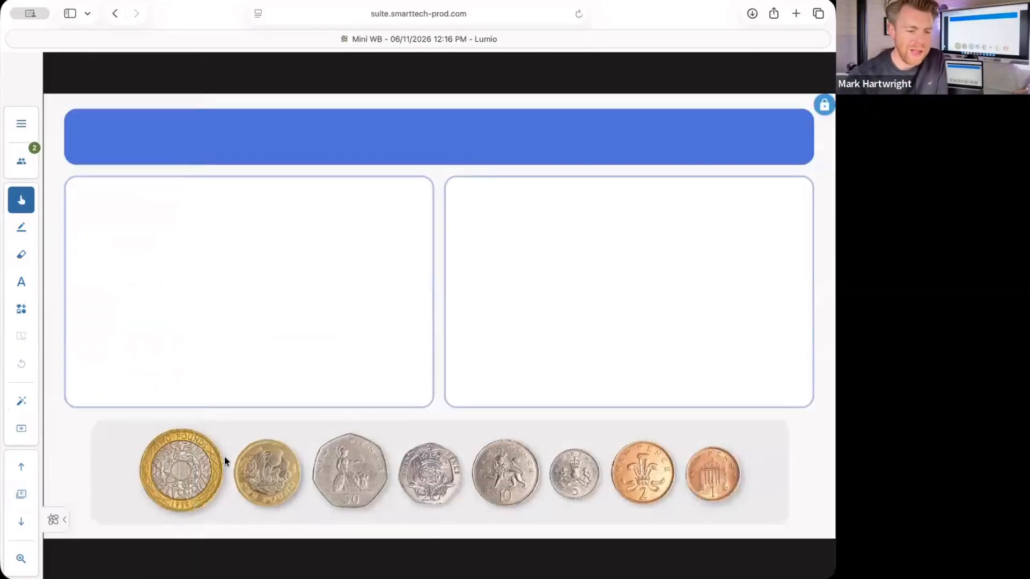
drag(262, 470, 225, 267)
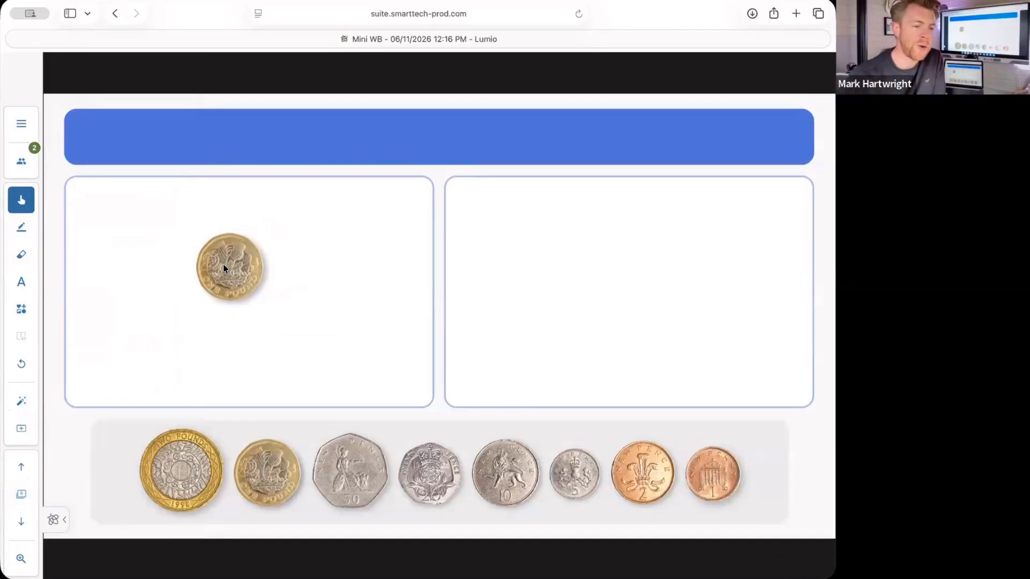
click(21, 402)
click(98, 392)
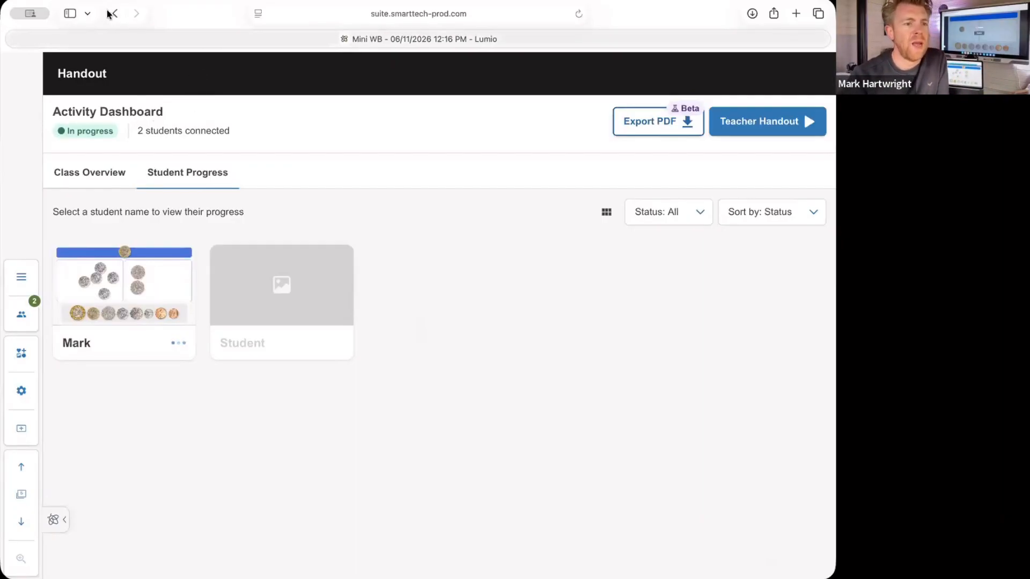
- Go to the Response activity on page 7 and examine student progress in its overview and on its question
click(21, 502)
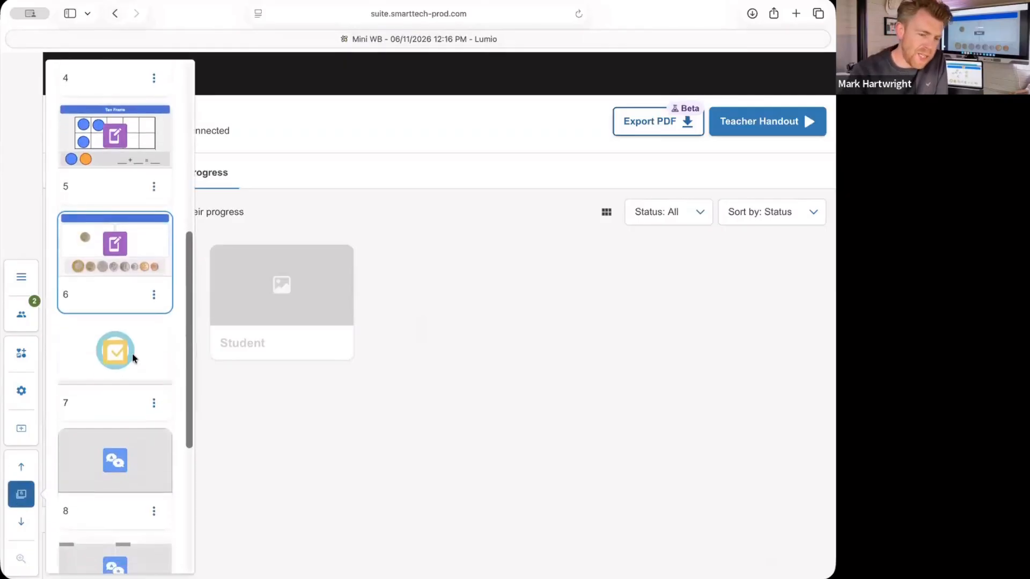
click(132, 353)
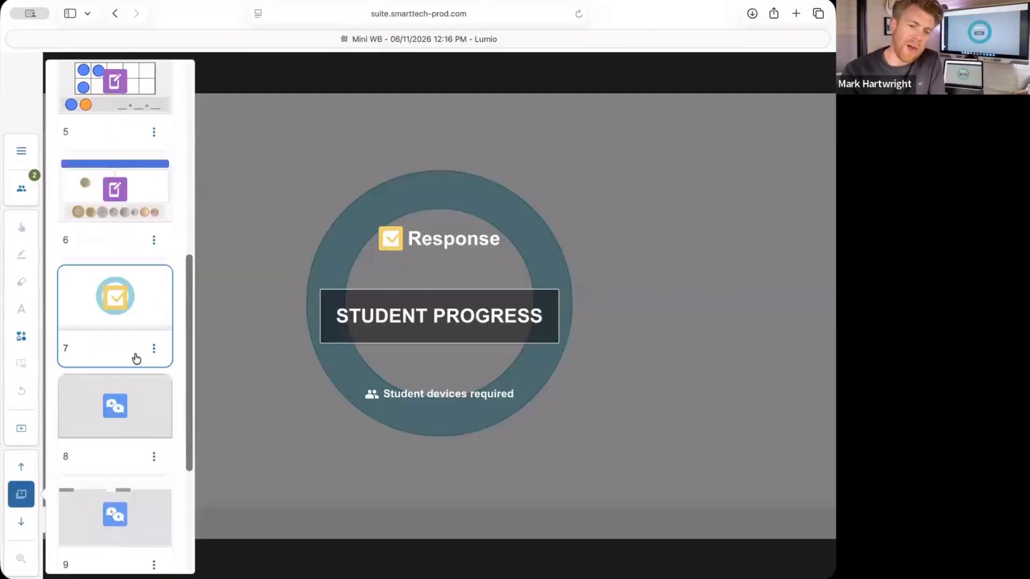
click(440, 320)
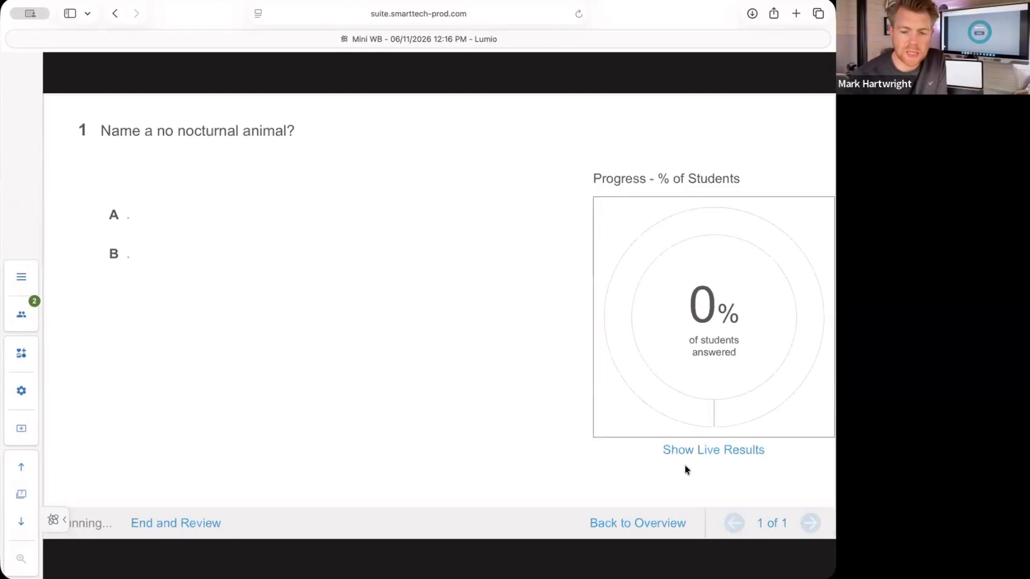
click(649, 521)
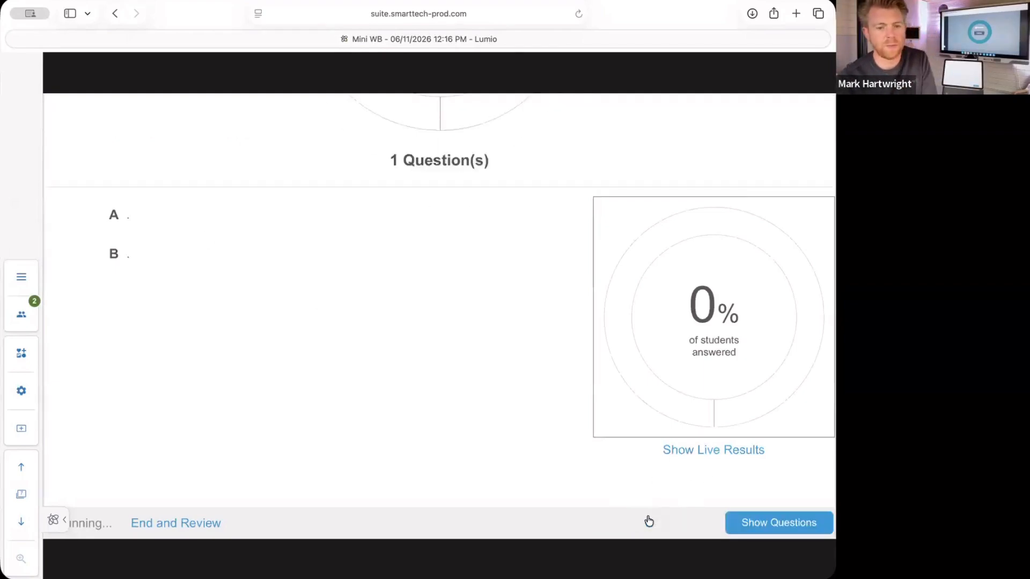
click(760, 528)
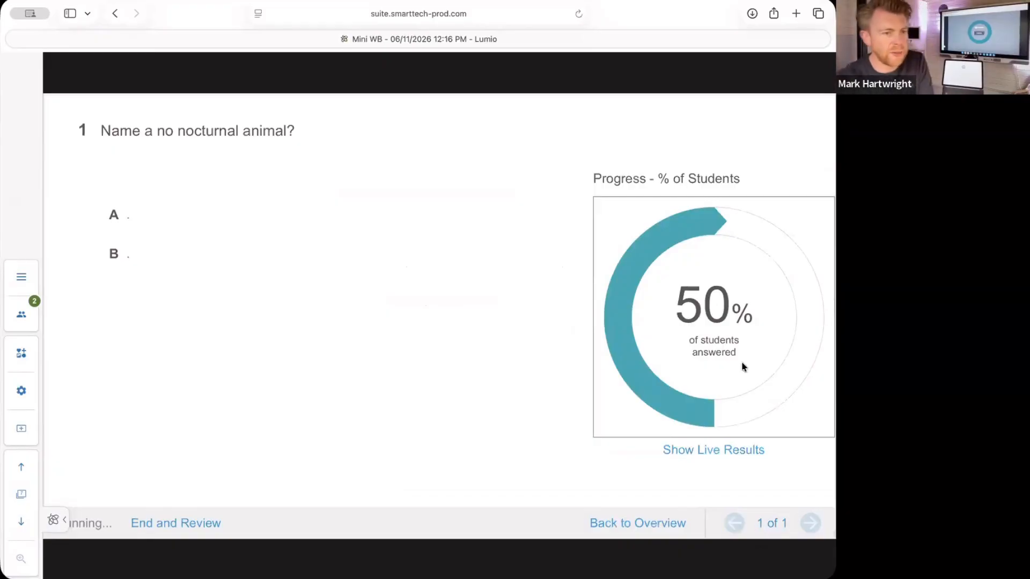
- Edit the session to add a new Response page with a manually created Short Answer question
click(20, 282)
click(91, 322)
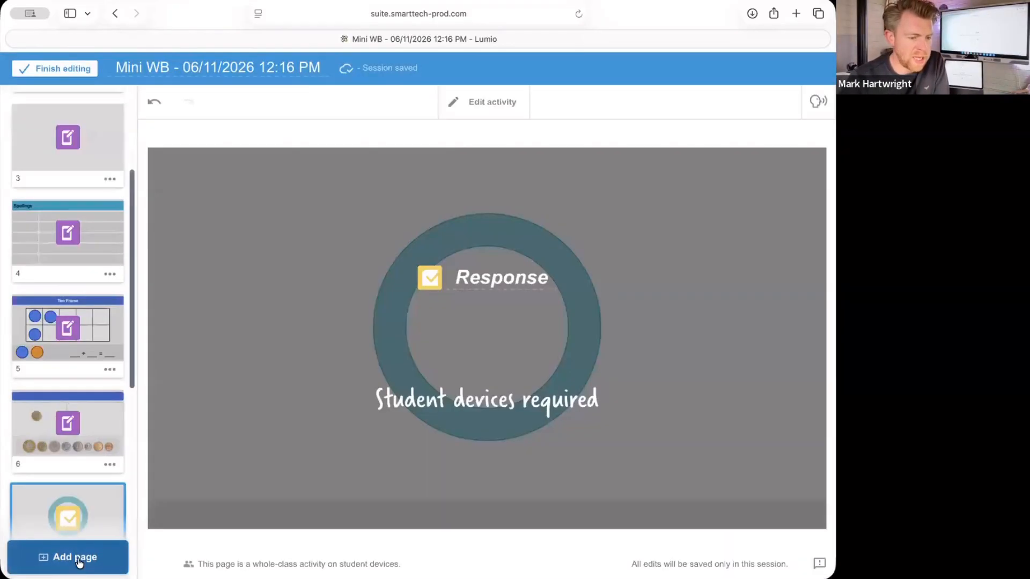
click(79, 562)
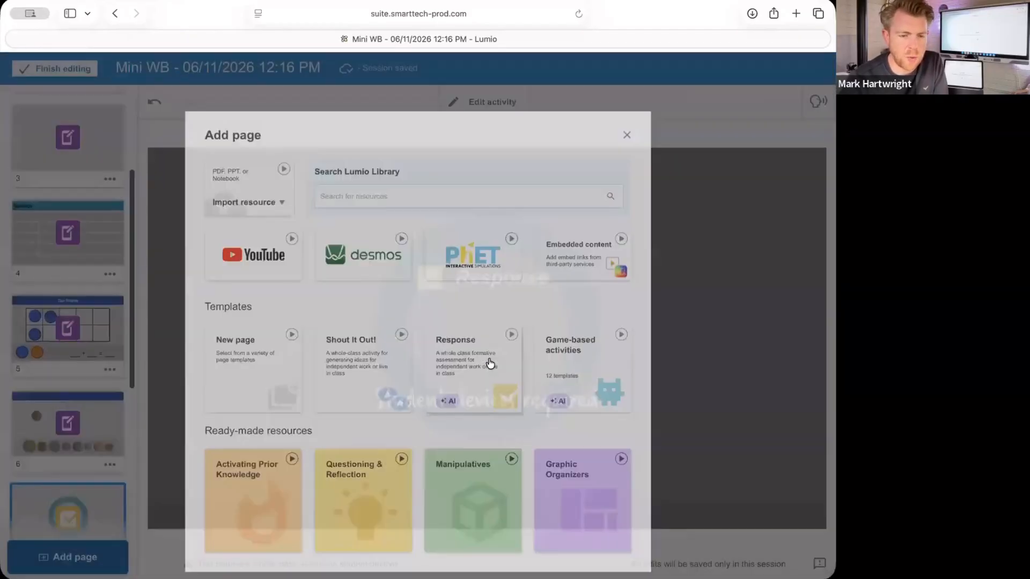
click(490, 364)
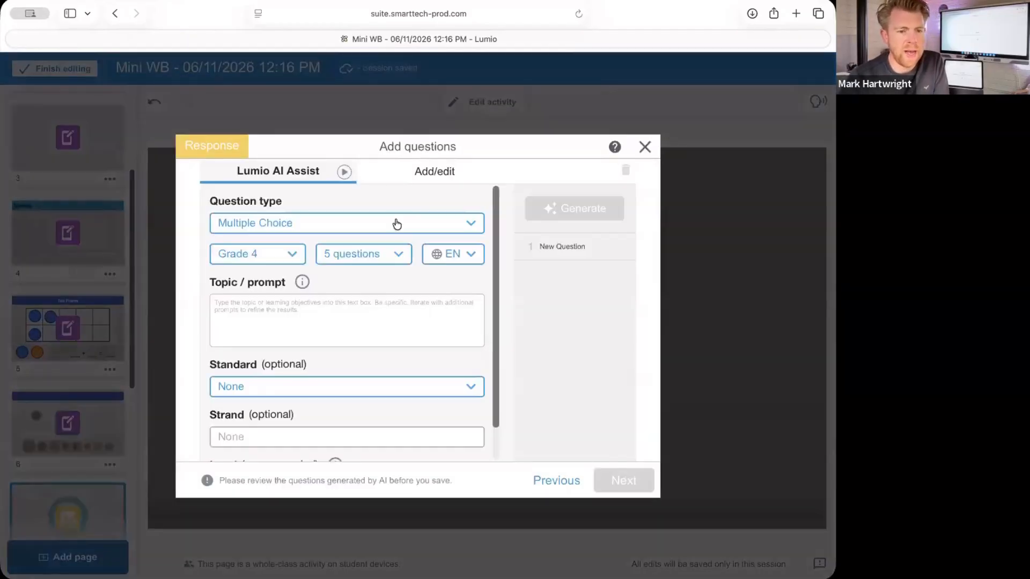
click(434, 173)
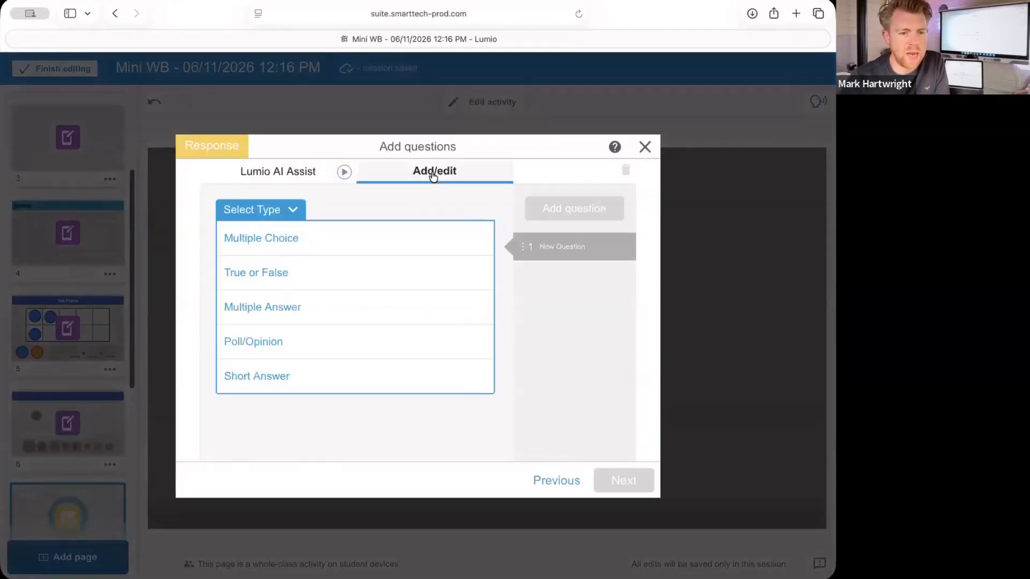
click(287, 379)
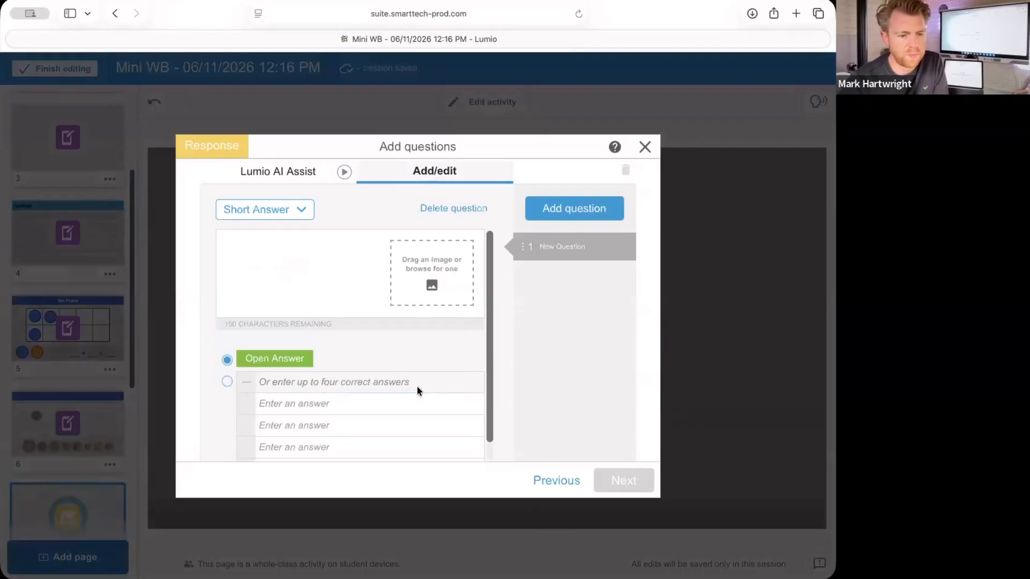
- Enter "f" as an accepted answer and "nocturanl animal" as the question text, save the activity, and return to the live session
click(325, 398)
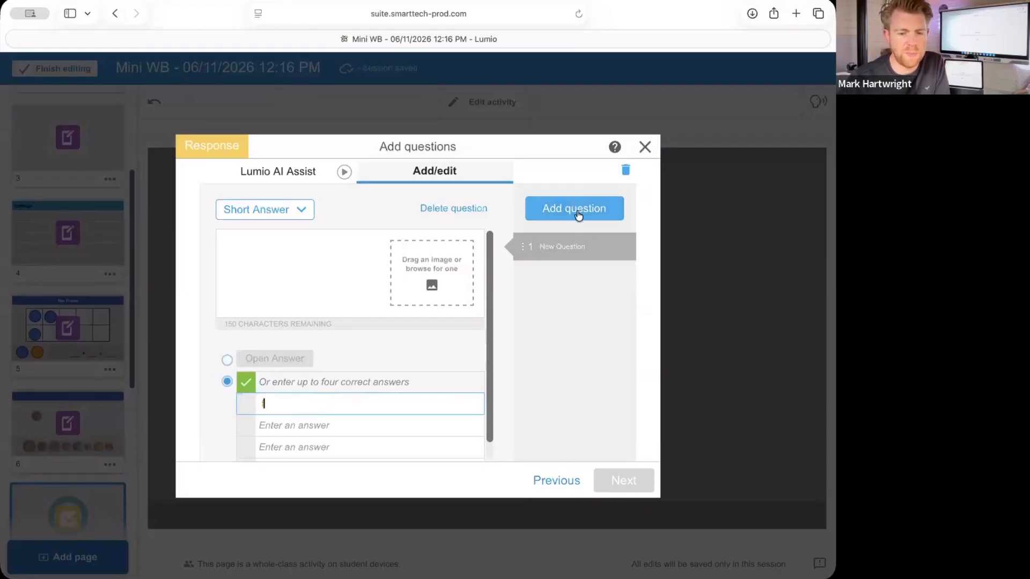
click(300, 250)
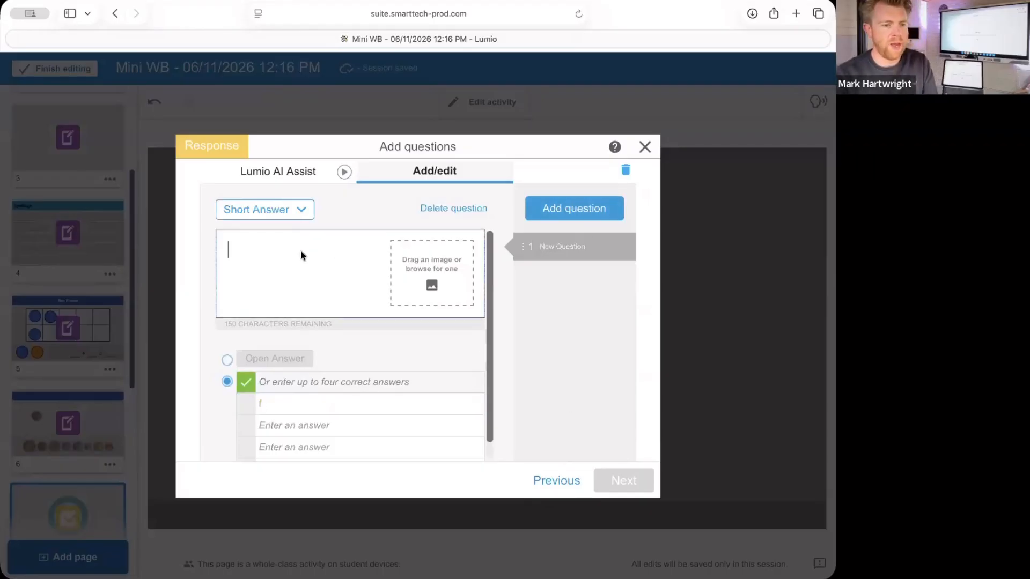
text(noctur)
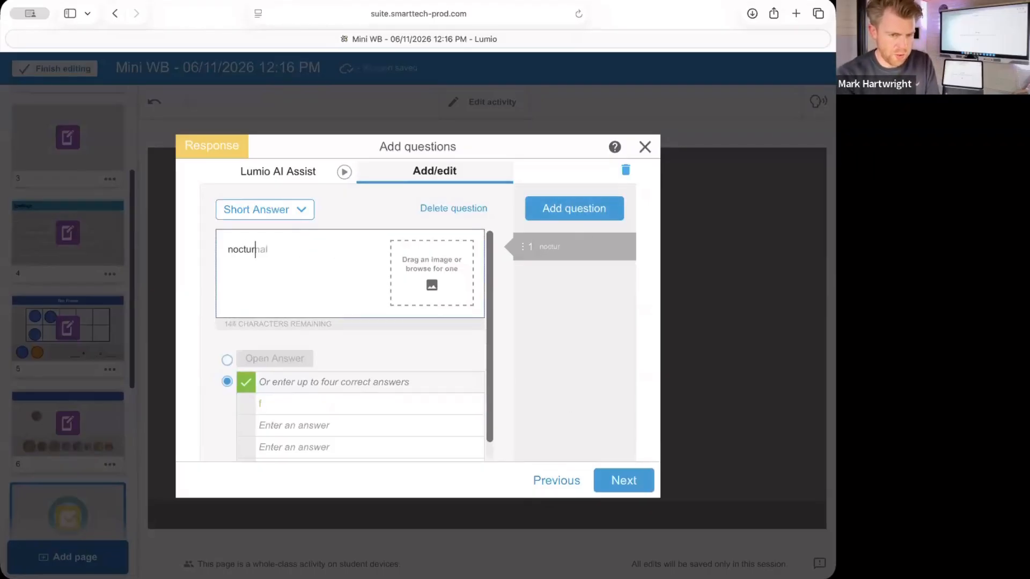
text(anl animal)
key(BackSpace)
key(BackSpace)
text(ak)
key(BackSpace)
text(l)
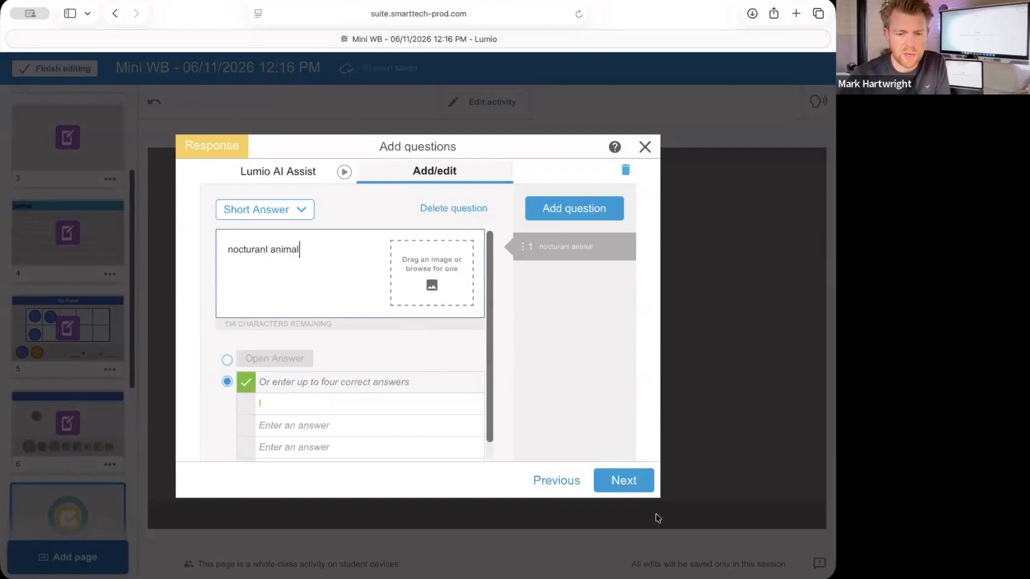
click(616, 479)
click(638, 486)
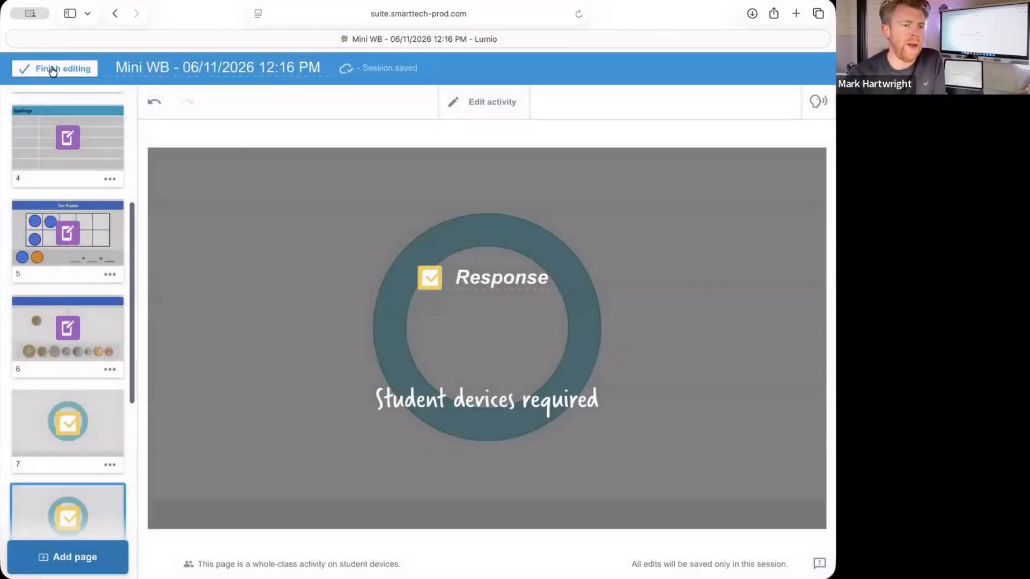
click(54, 70)
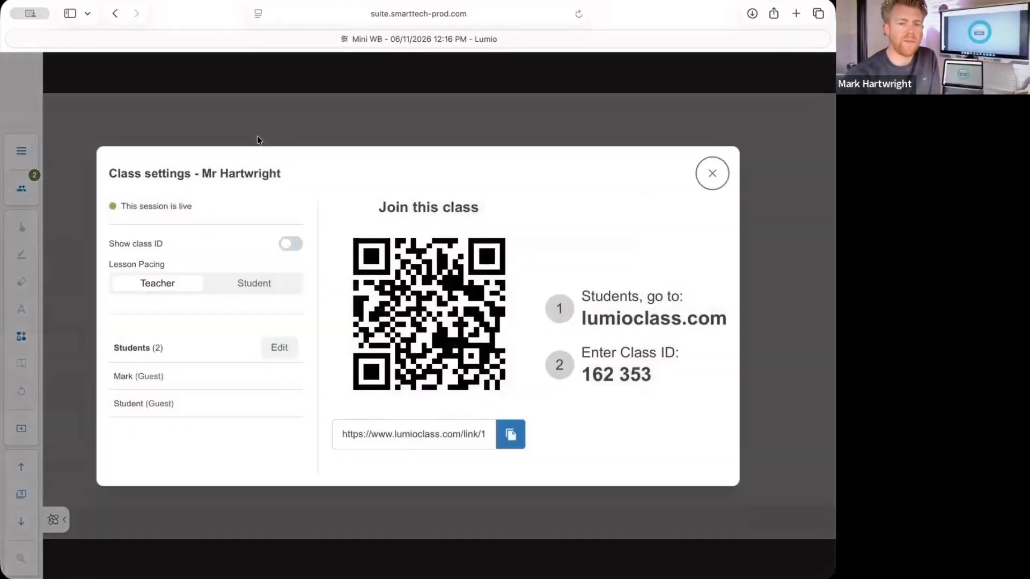
click(713, 175)
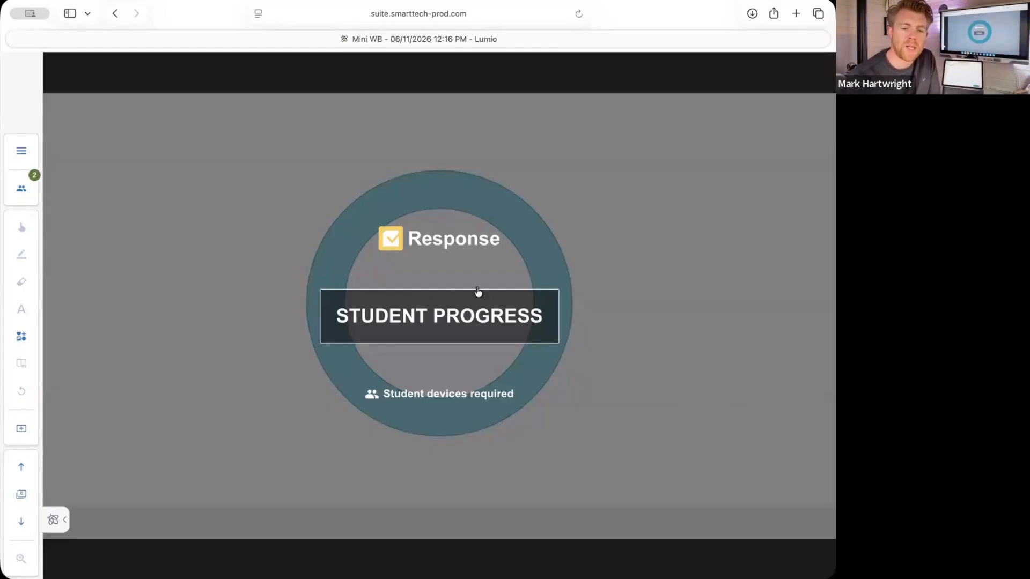
- Open the new Response activity's student progress and view the submitted short answers as a list and as a word cloud
click(438, 321)
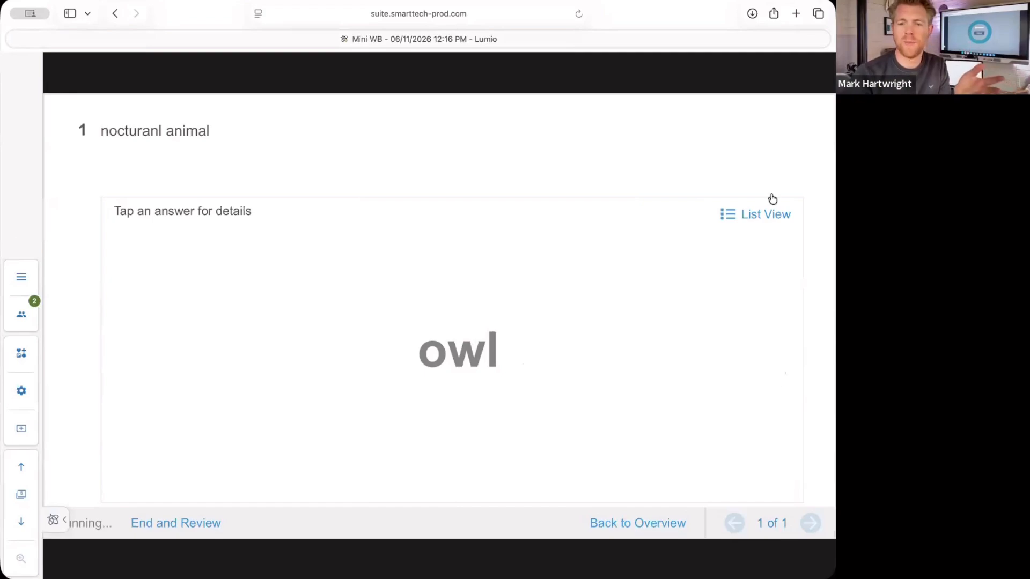
click(766, 213)
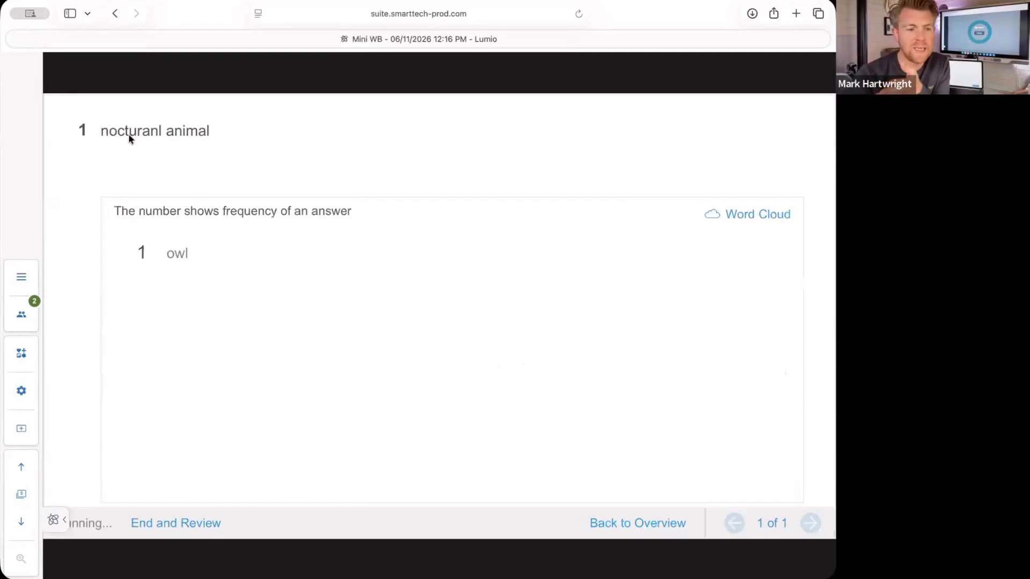
click(774, 219)
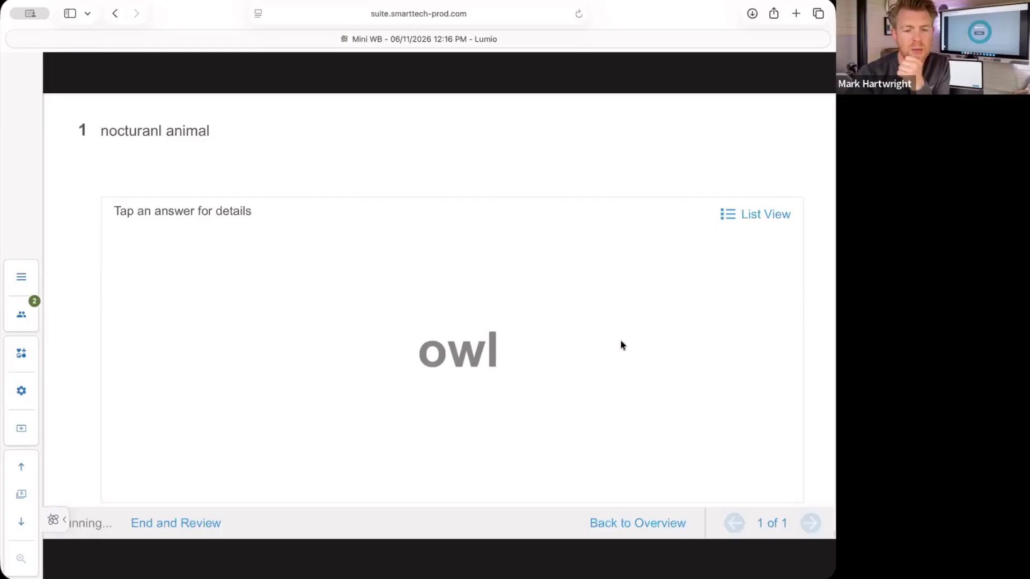
- Return to the Response results overview, then go to the Shout It Out! activity on page 9 and view its student progress
click(643, 524)
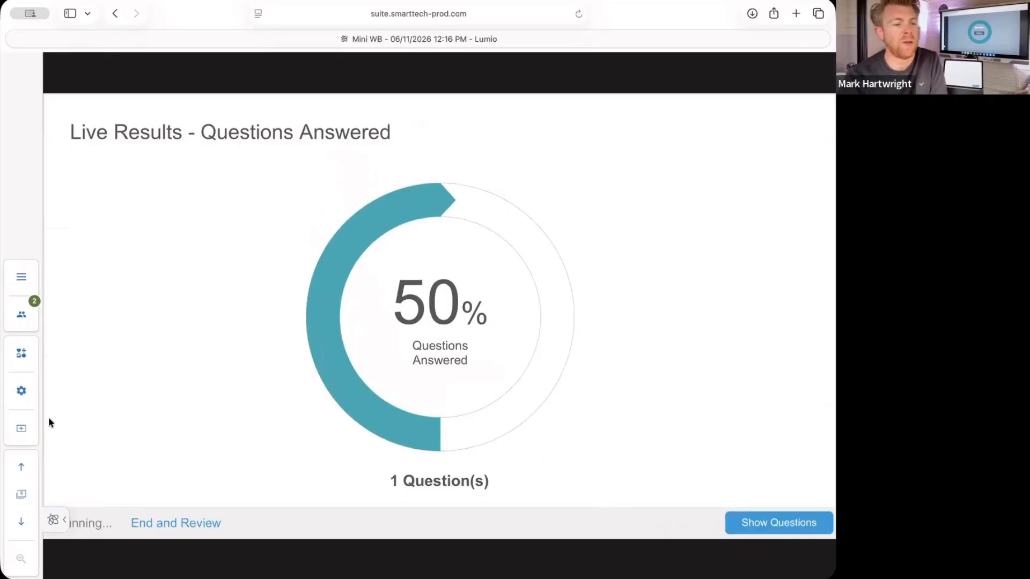
click(21, 493)
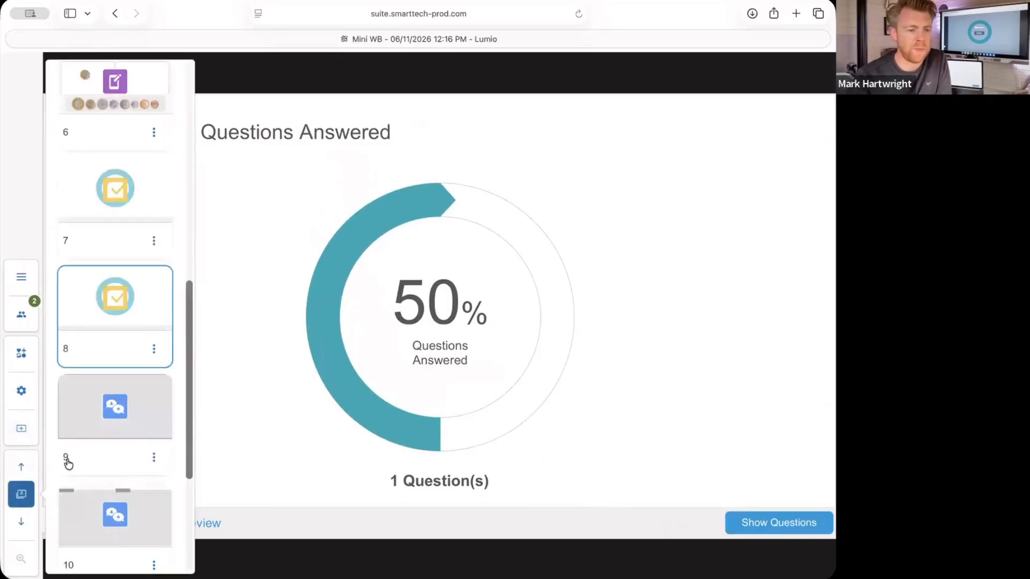
scroll(127, 429, down, 3)
click(170, 255)
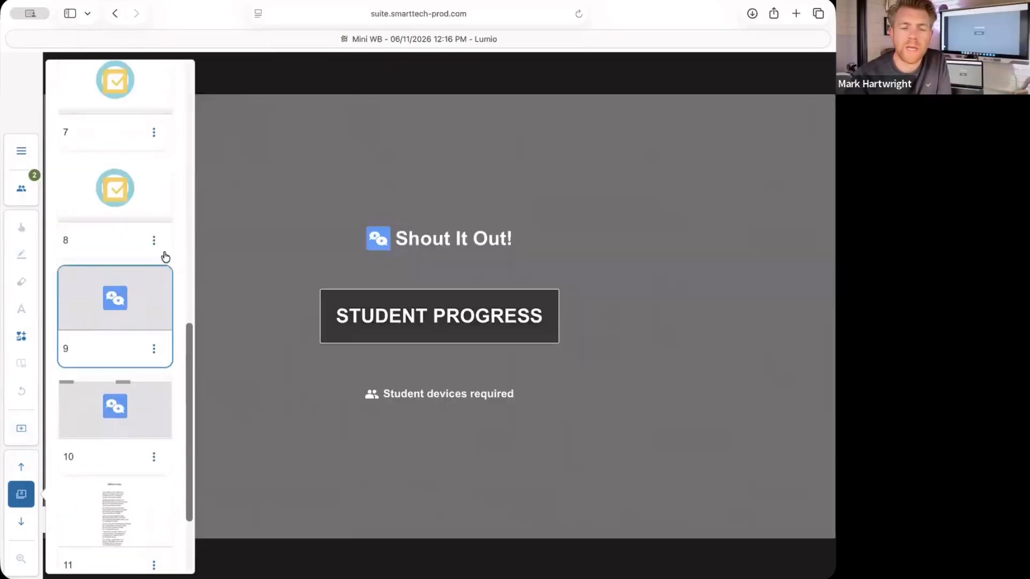
click(424, 319)
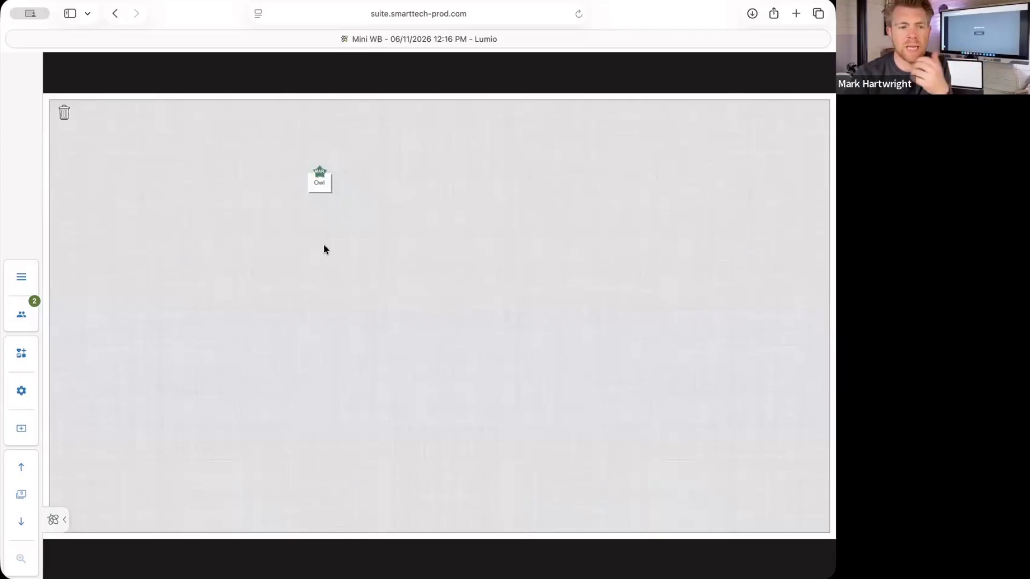
- Advance to the "3 facts, 2 questions, 1 opinion" activity and start it for the class
click(20, 523)
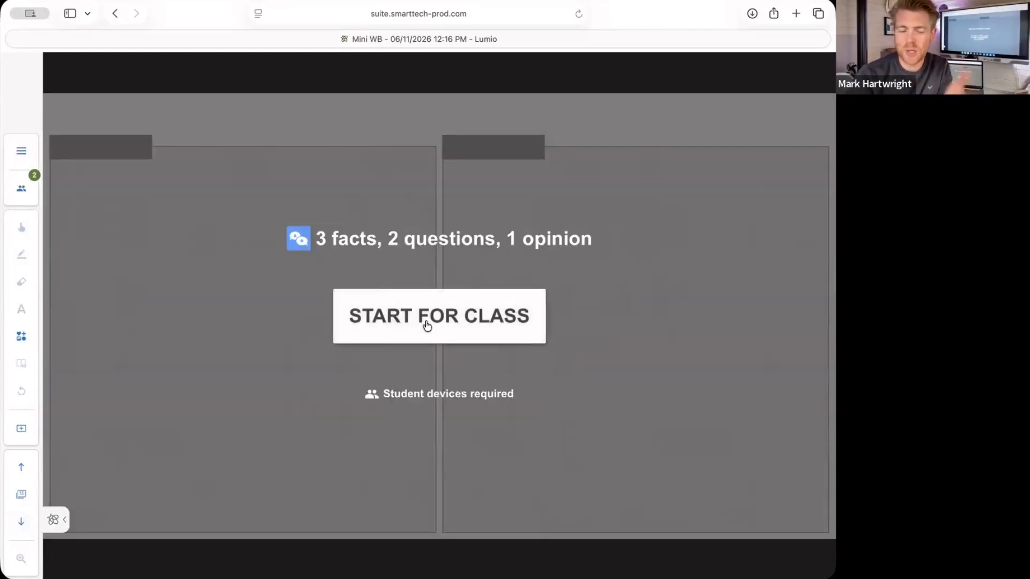
click(455, 328)
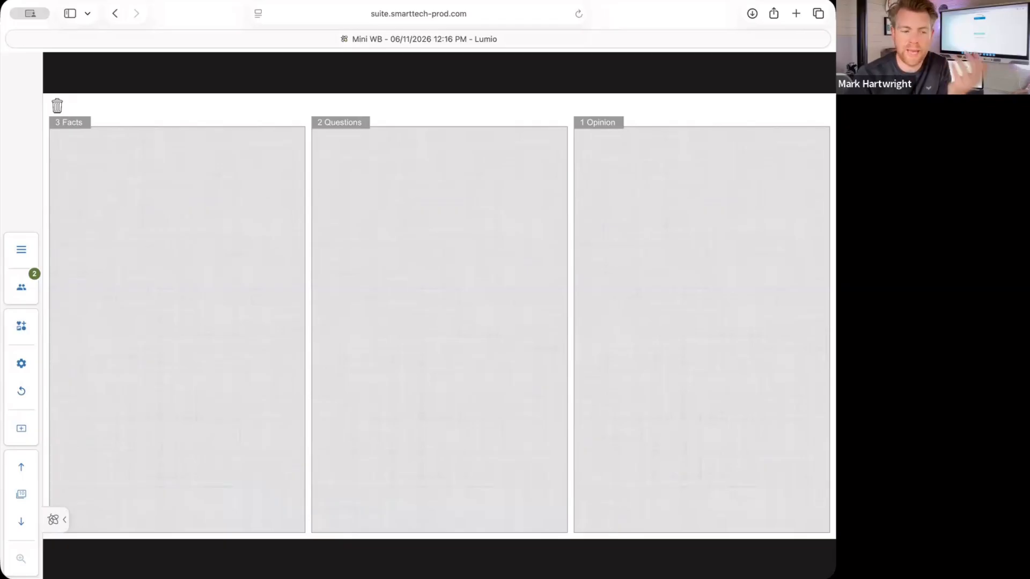
- Go to the Jabberwocky page, add the Screen Shade widget, and switch the shade on and back off
click(18, 521)
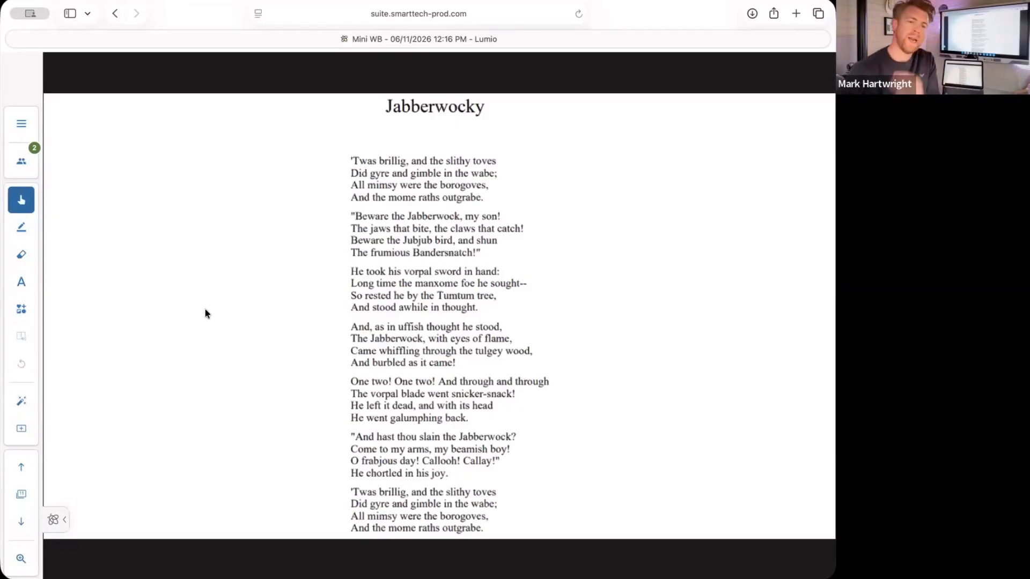
click(21, 310)
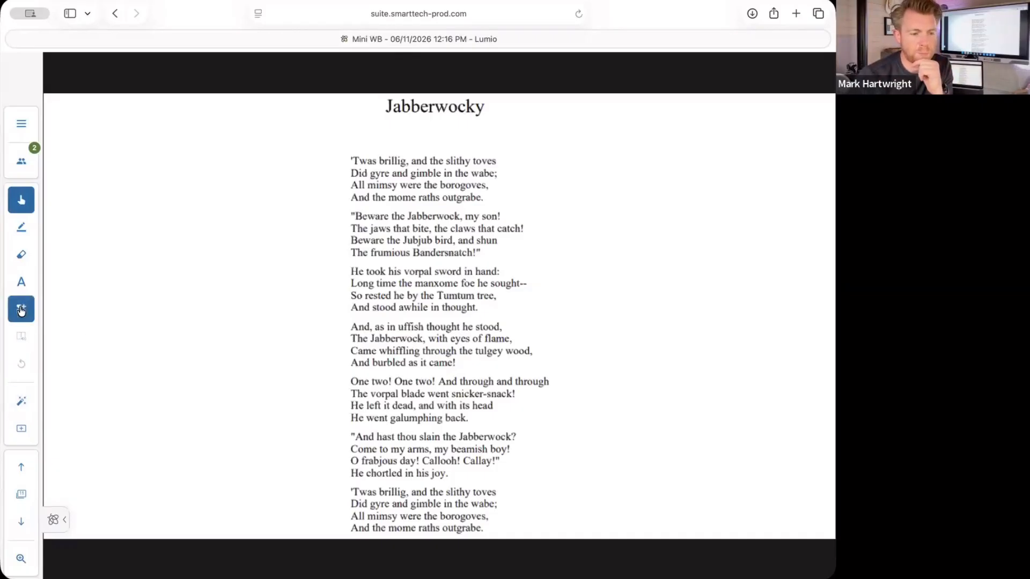
click(55, 311)
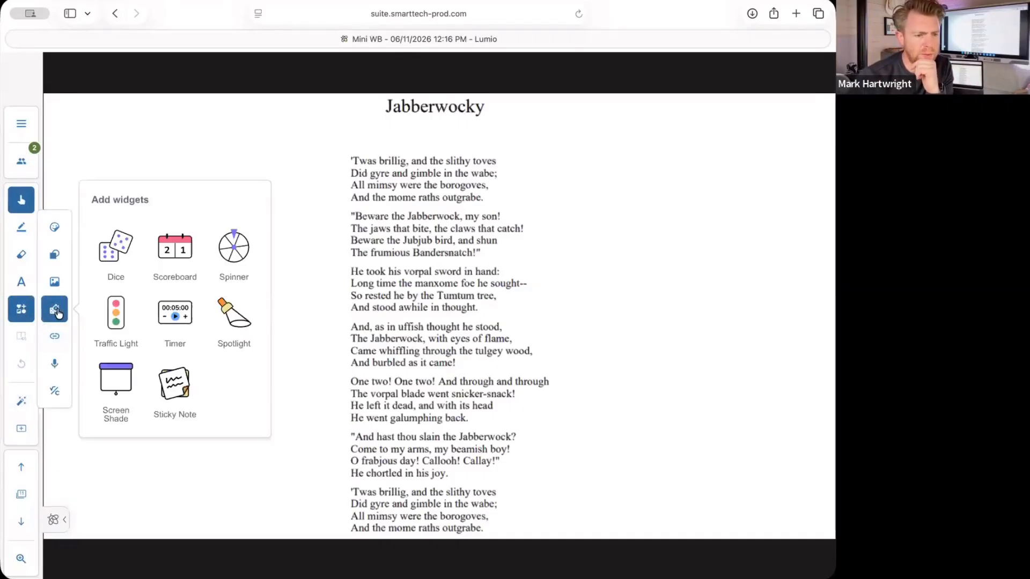
click(118, 382)
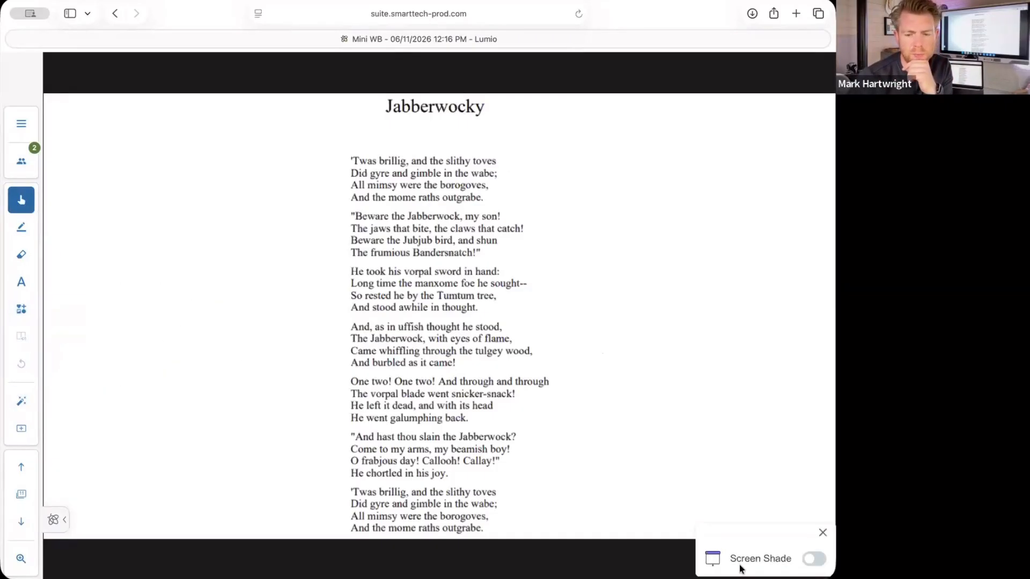
click(814, 558)
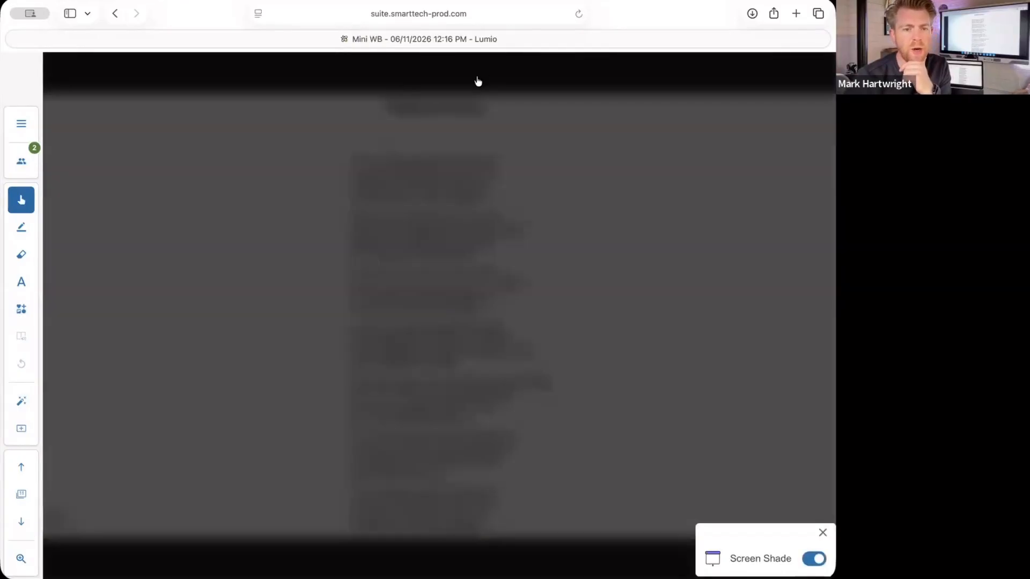
click(805, 563)
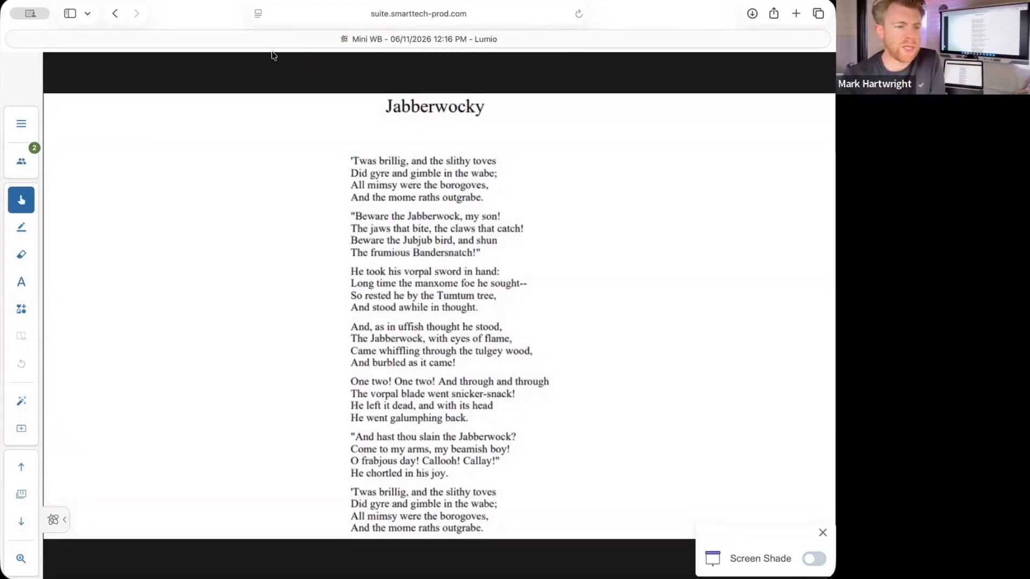
- Add the Spotlight widget, frame the poem's first stanza, move the spotlight to the third stanza, and switch it off
click(23, 309)
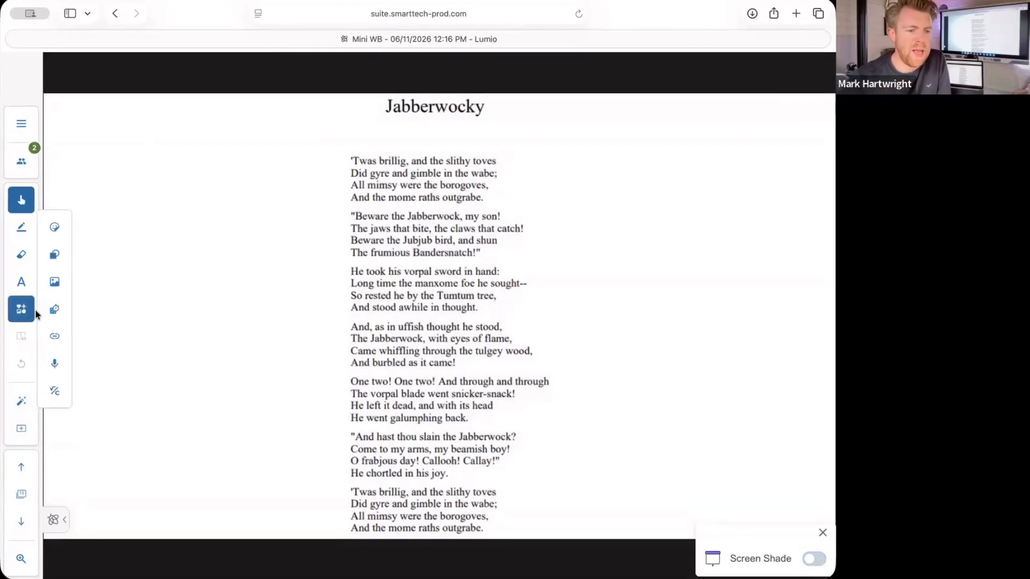
click(61, 321)
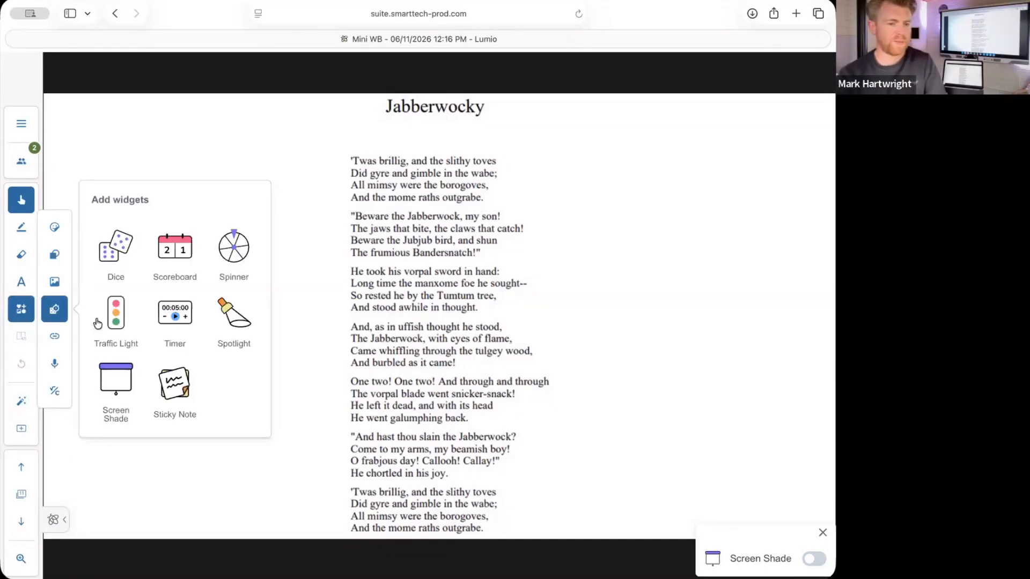
click(232, 324)
click(666, 559)
drag(552, 292, 549, 289)
drag(610, 271, 542, 185)
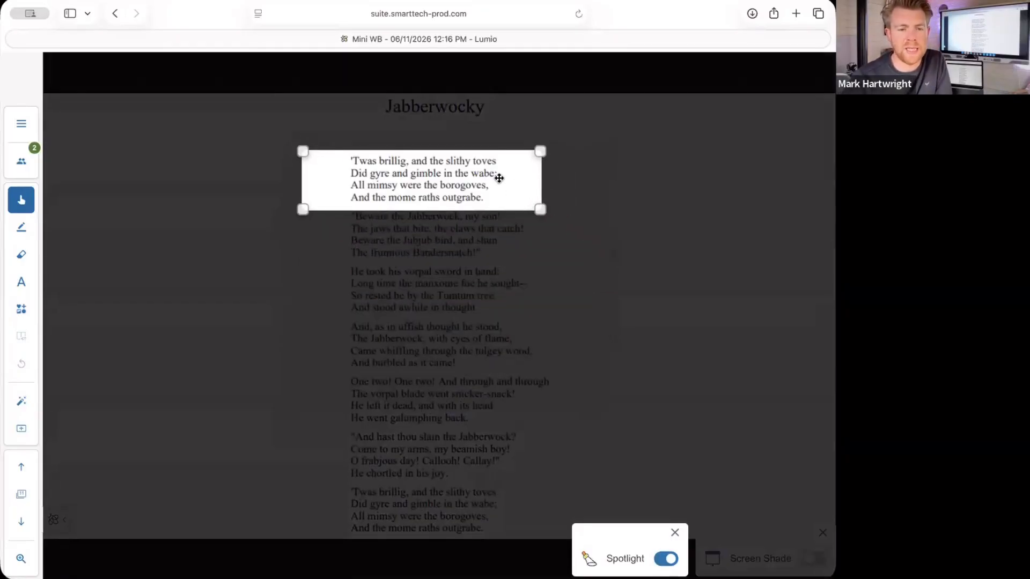
drag(518, 171, 547, 285)
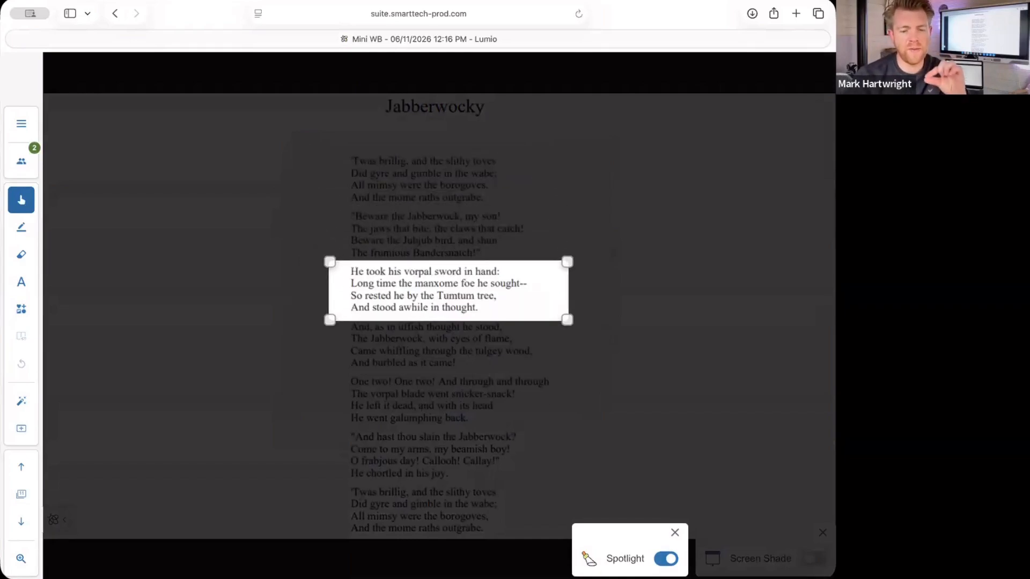
click(666, 558)
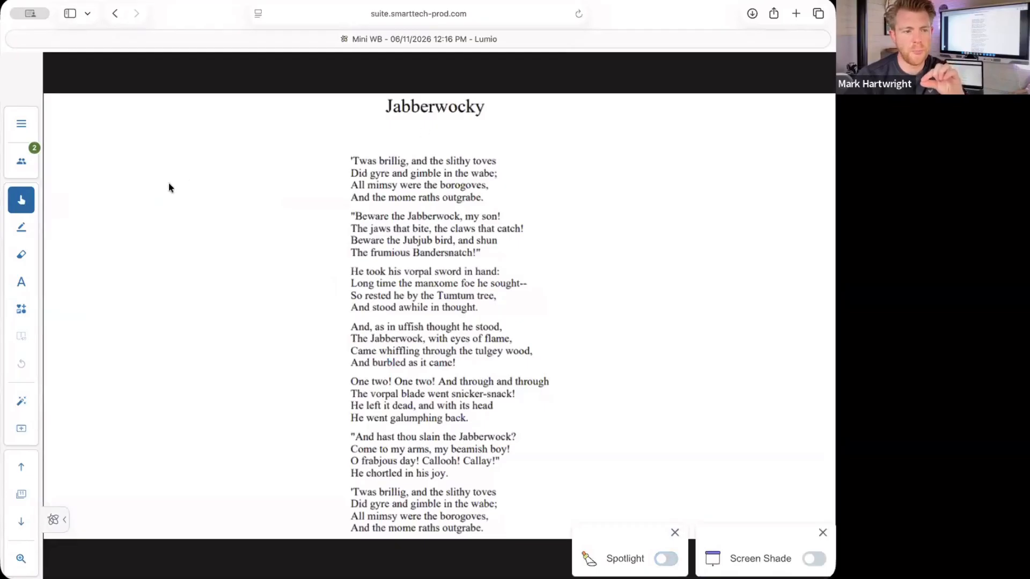
- Draw yellow highlighter marks across the poem's third and fourth stanzas
click(20, 227)
click(127, 229)
click(138, 206)
mouse_move(376, 282)
mouse_down()
mouse_move(422, 283)
mouse_move(526, 338)
mouse_up()
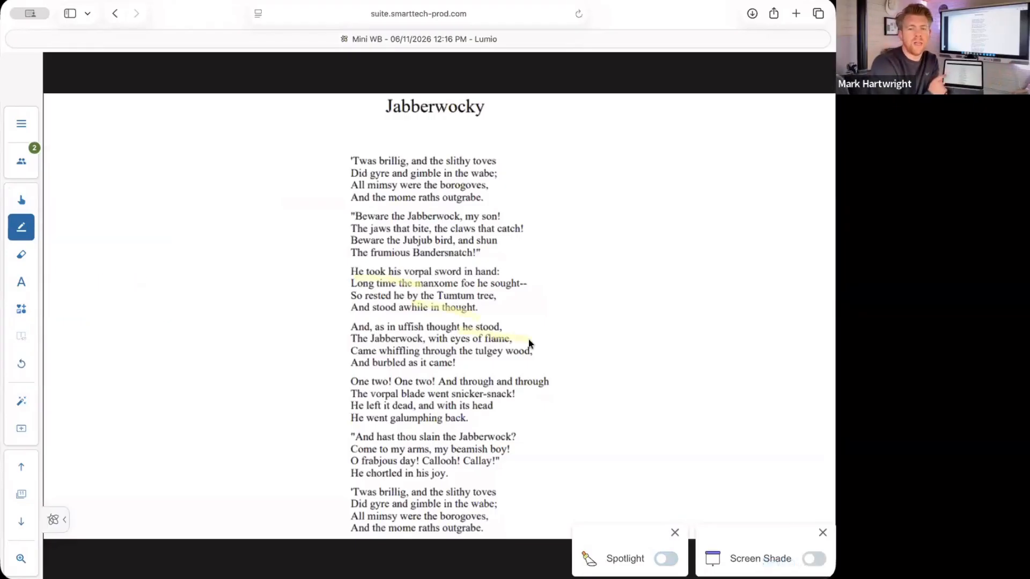
- Convert the Jabberwocky page to an Individual Handout and open the working student's annotated copy
click(20, 401)
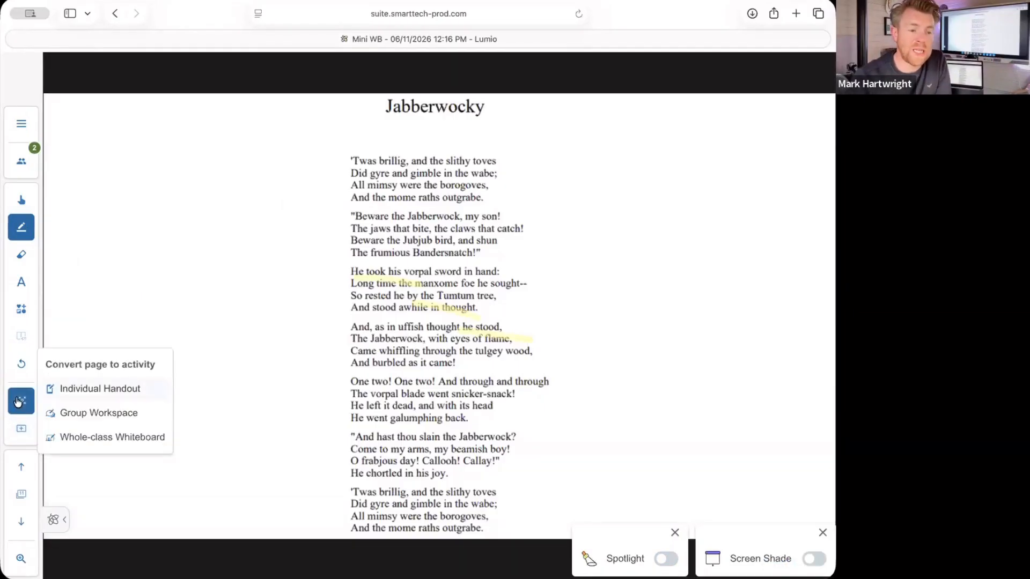
click(81, 388)
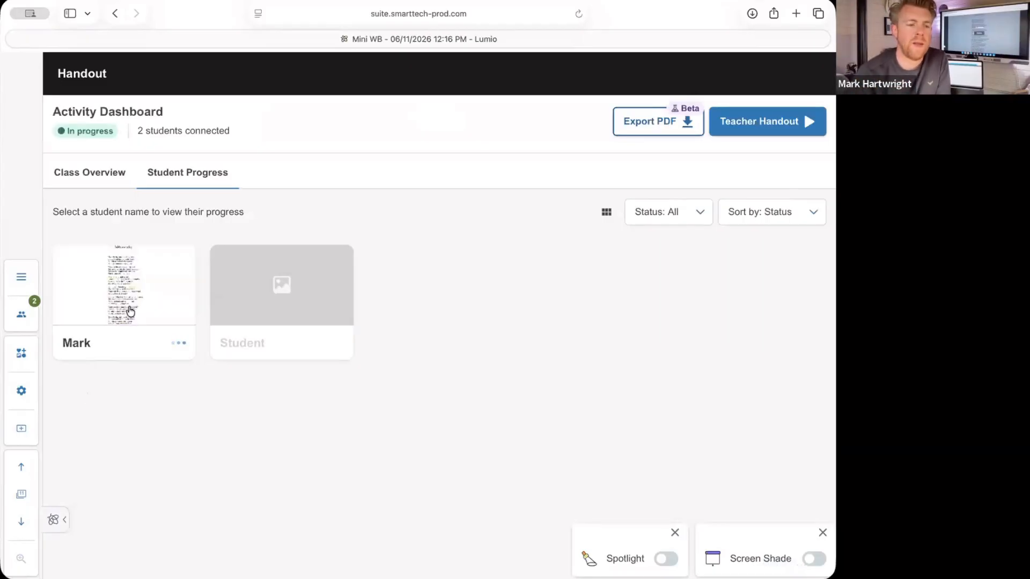
click(143, 270)
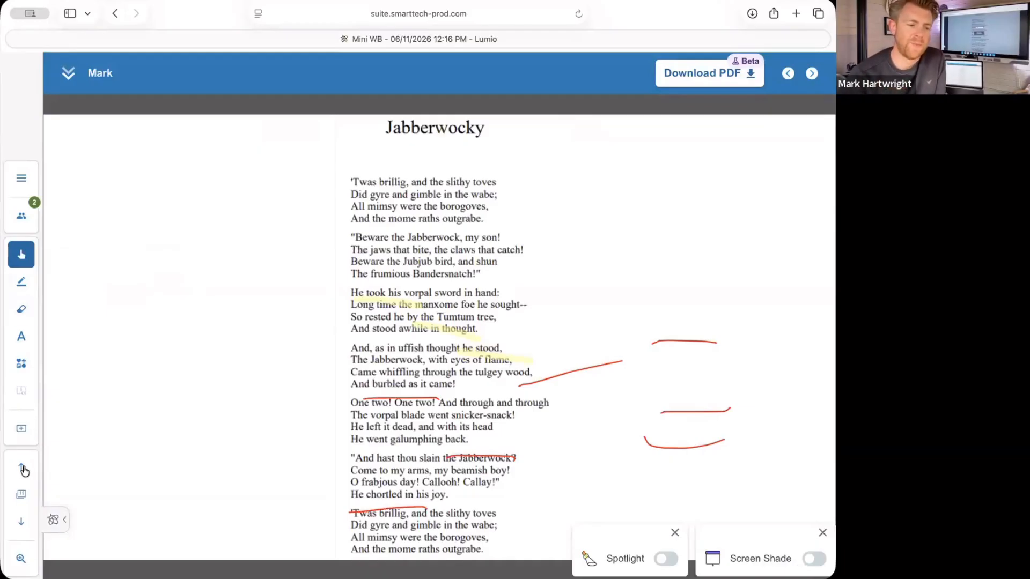
- Advance to the "Create a six-word summary" handout, open its activity dashboard, and check the session's page list
click(19, 519)
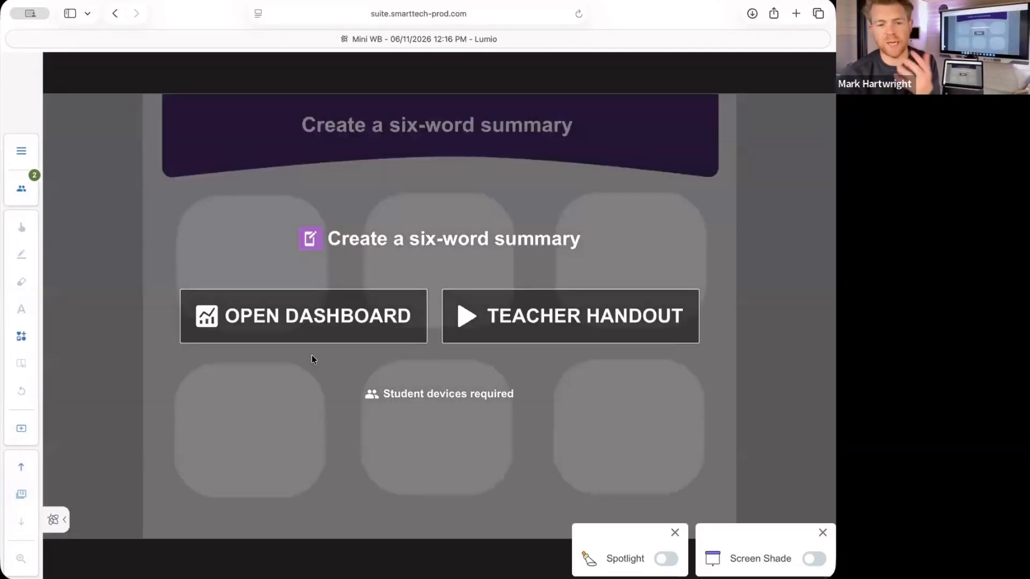
click(330, 327)
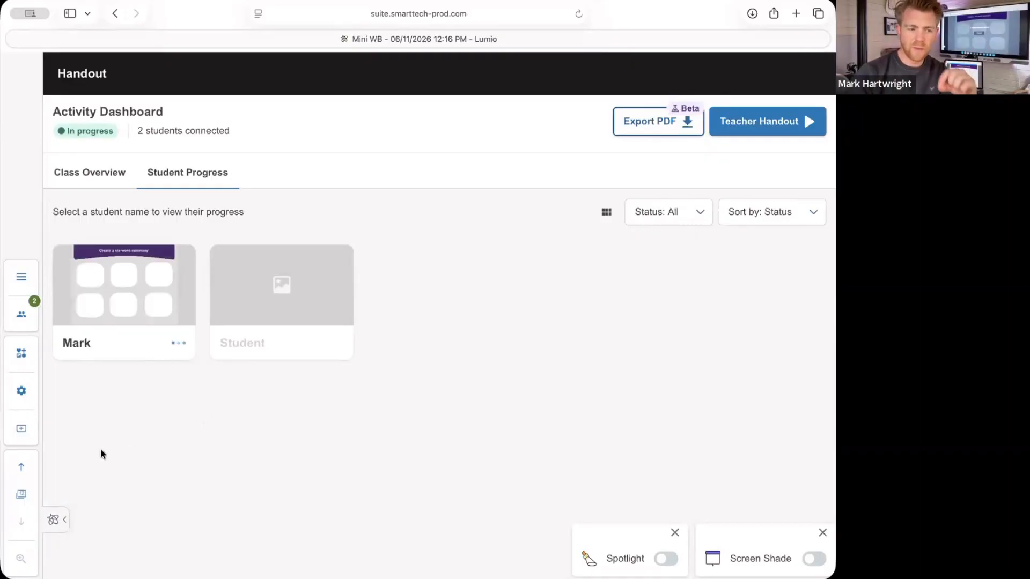
click(21, 496)
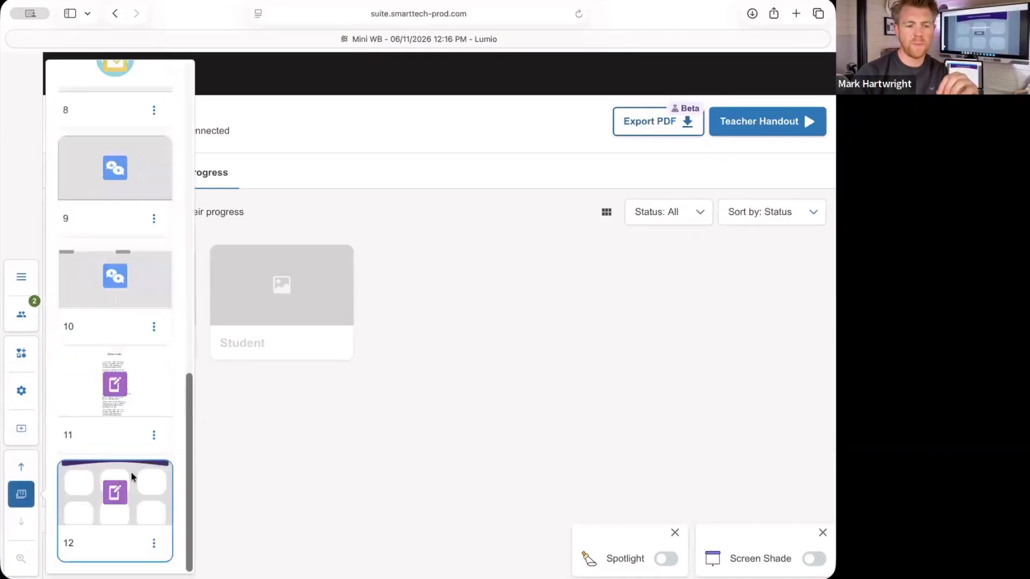
click(348, 227)
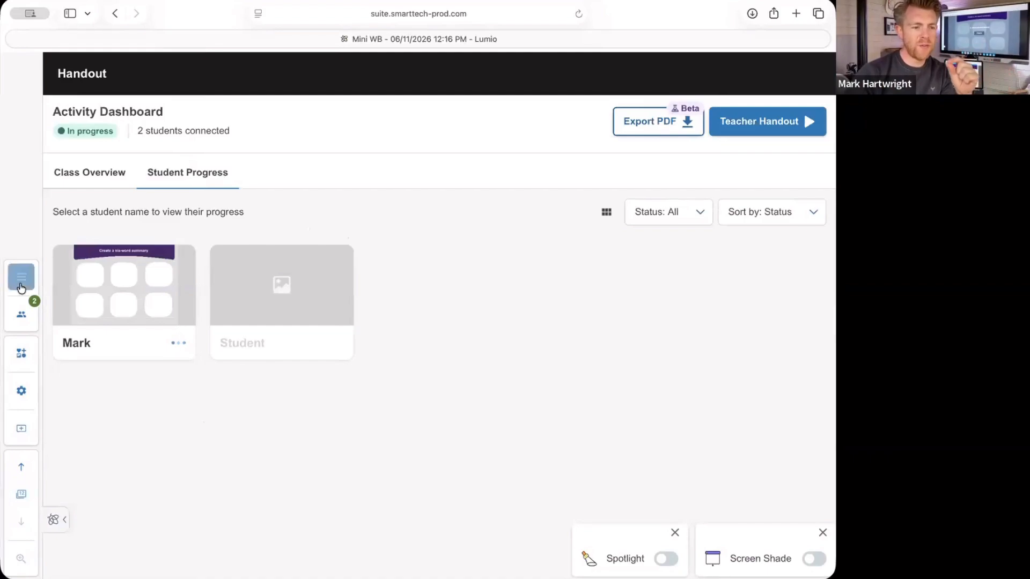
- Open the session for editing and browse the ready-made Graphic Organizers available for a new page
click(21, 277)
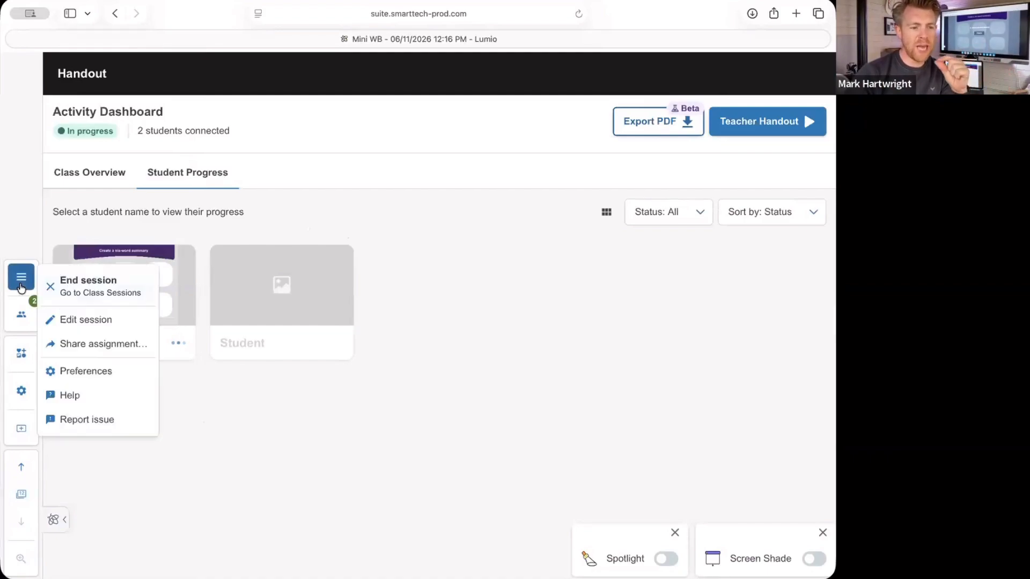
click(91, 321)
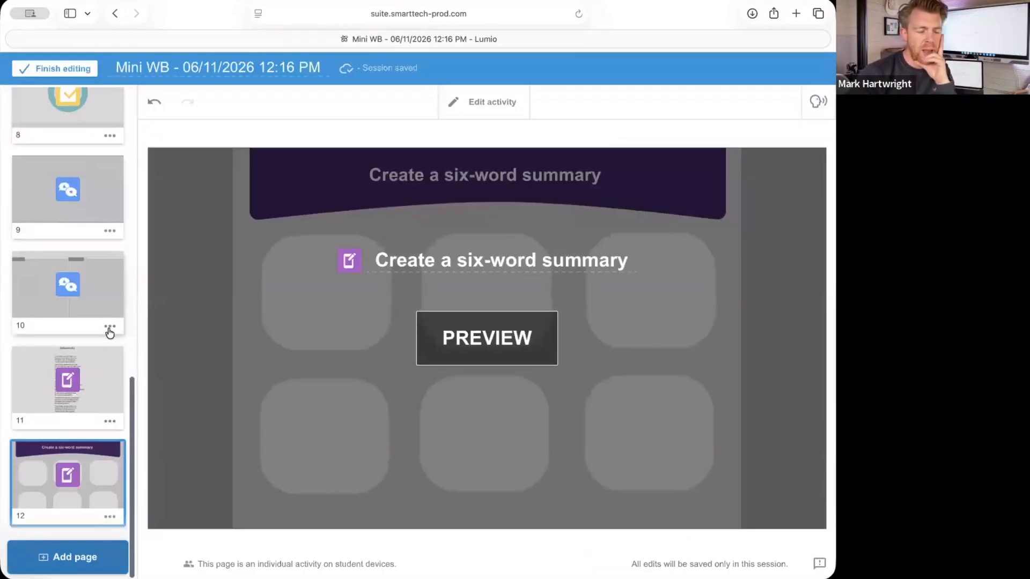
click(79, 563)
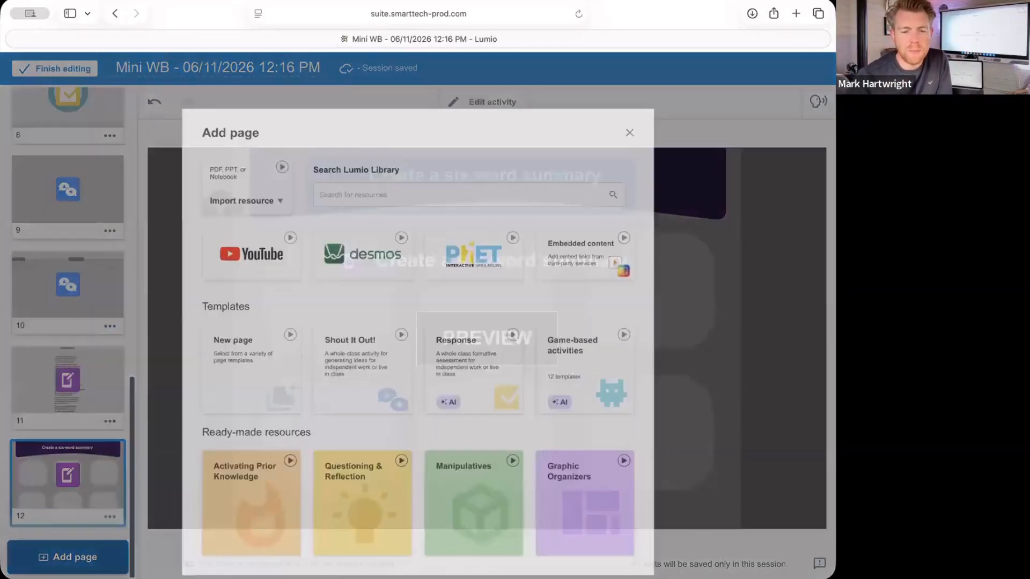
click(605, 522)
scroll(513, 415, down, 3)
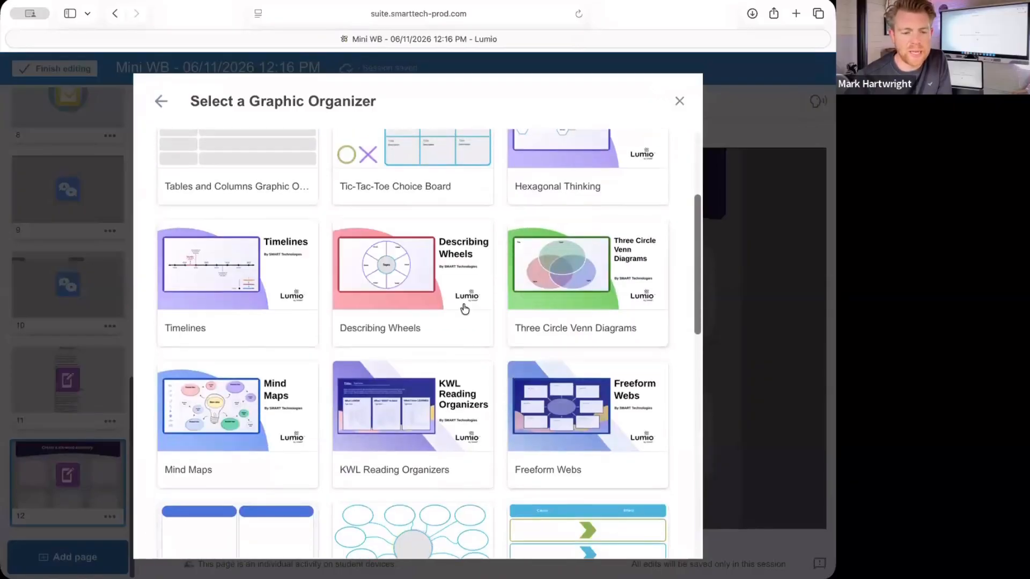
scroll(462, 307, down, 4)
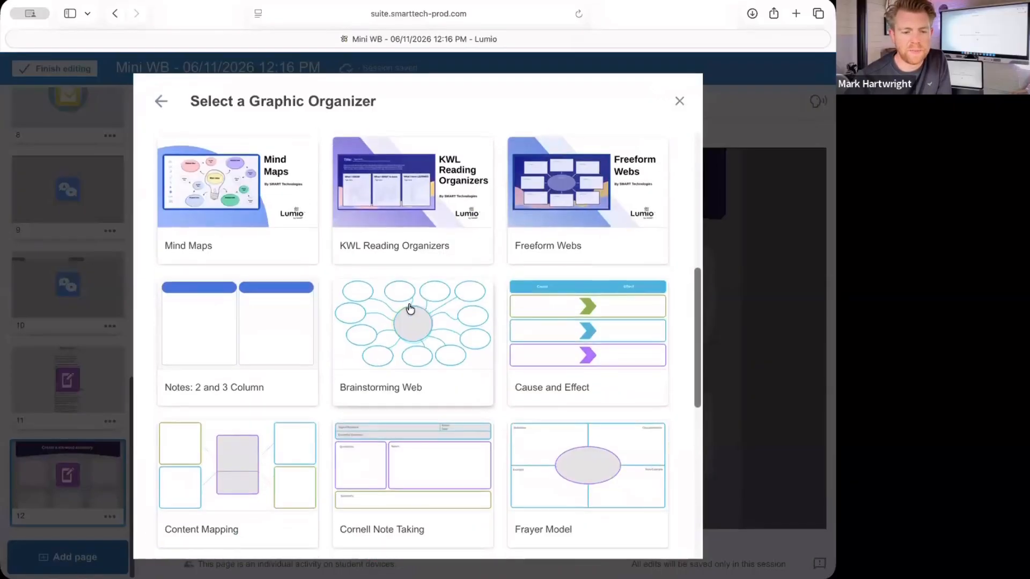
click(160, 102)
- Browse the ready-made Manipulatives and the other page types, then close the page options without adding one and finish editing
click(456, 529)
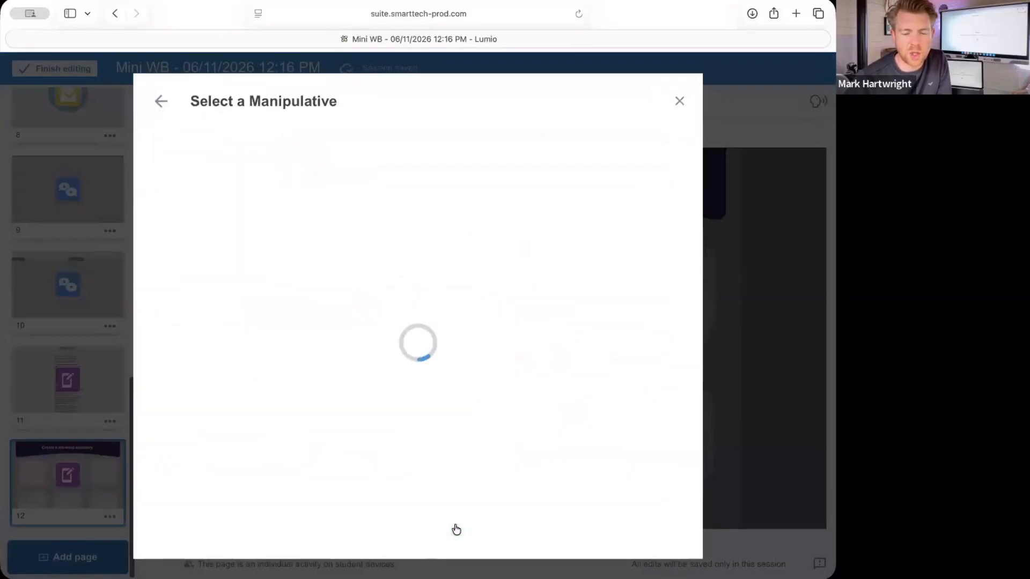
scroll(493, 344, down, 3)
scroll(492, 343, down, 10)
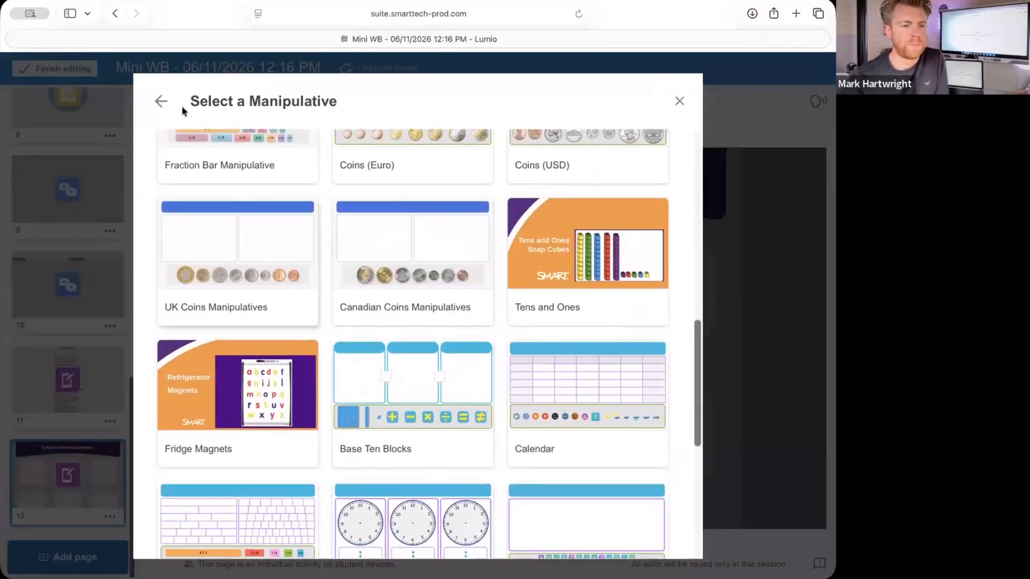
click(161, 100)
scroll(253, 463, down, 2)
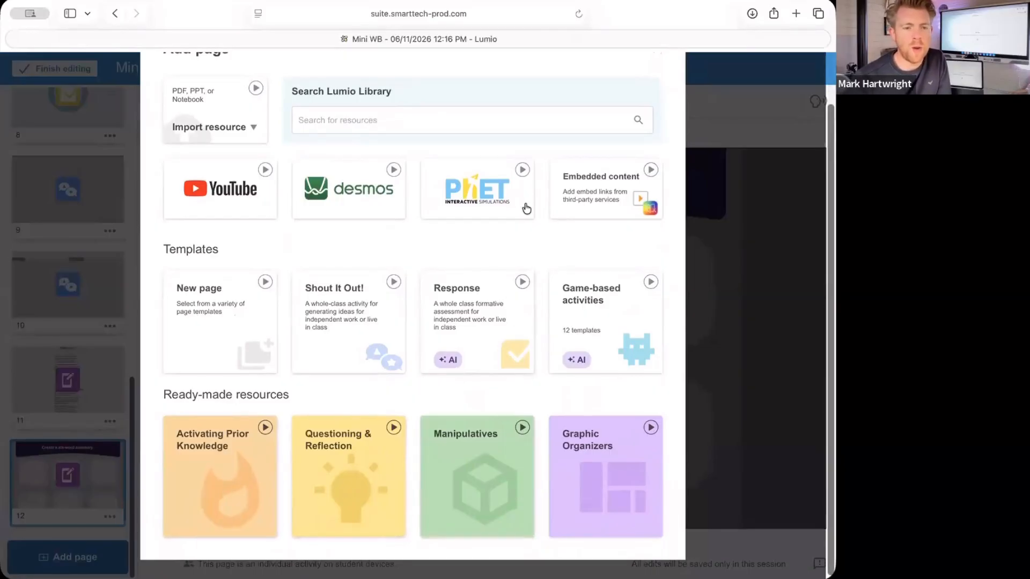
scroll(526, 207, up, 2)
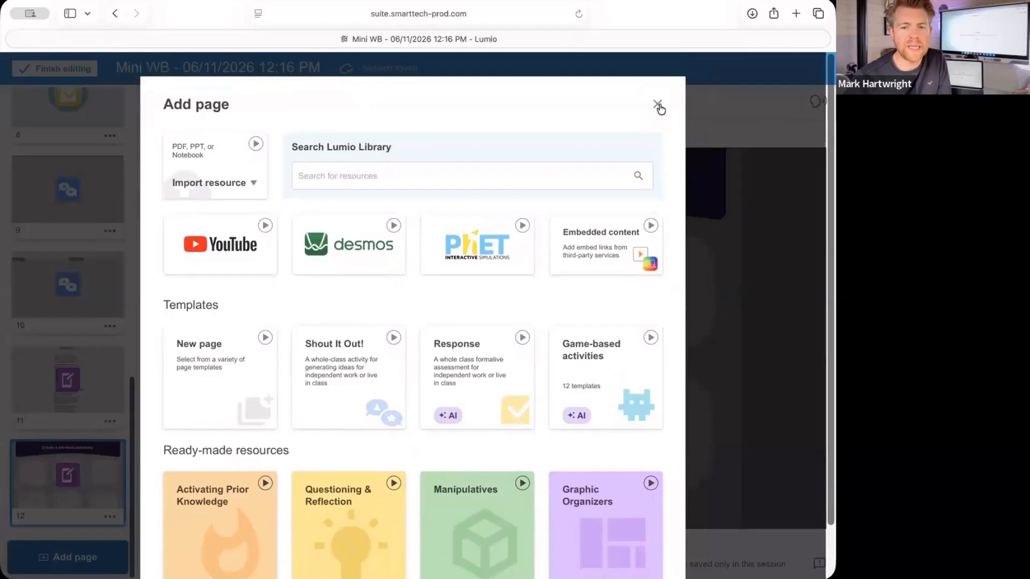
click(657, 104)
click(78, 71)
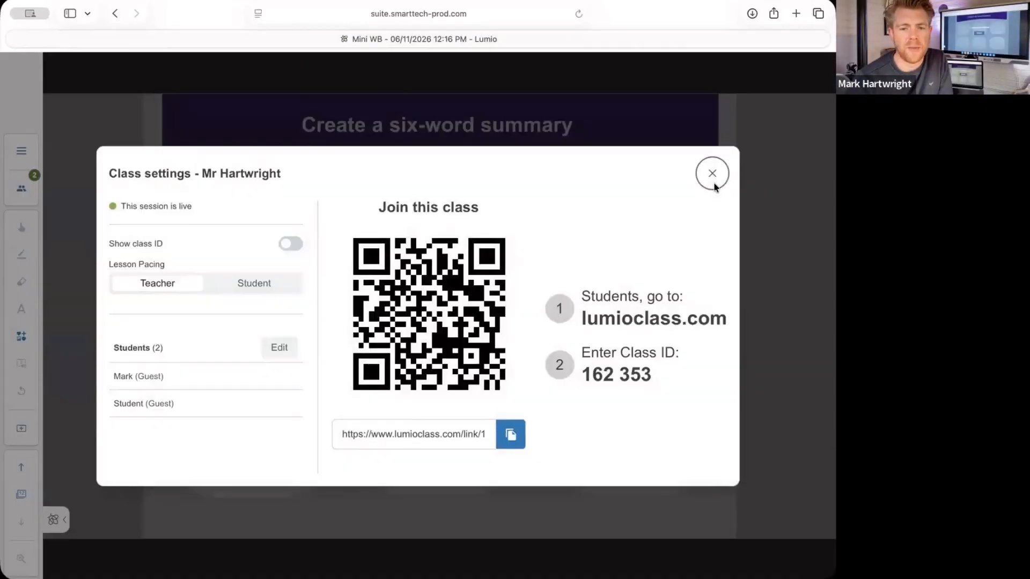
- Close the class settings, end the live session and dismiss the Widgets feedback survey
click(712, 174)
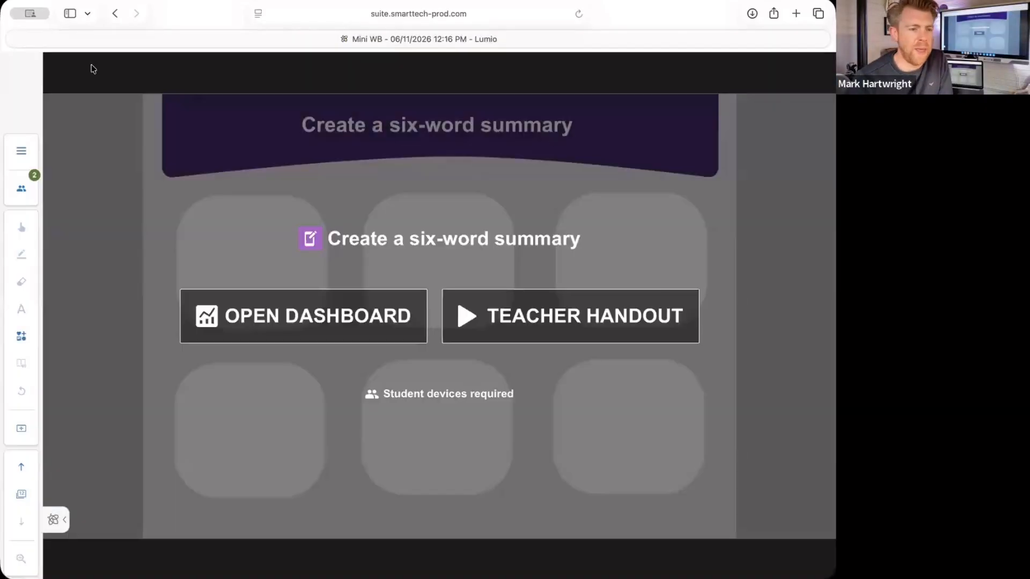
click(20, 153)
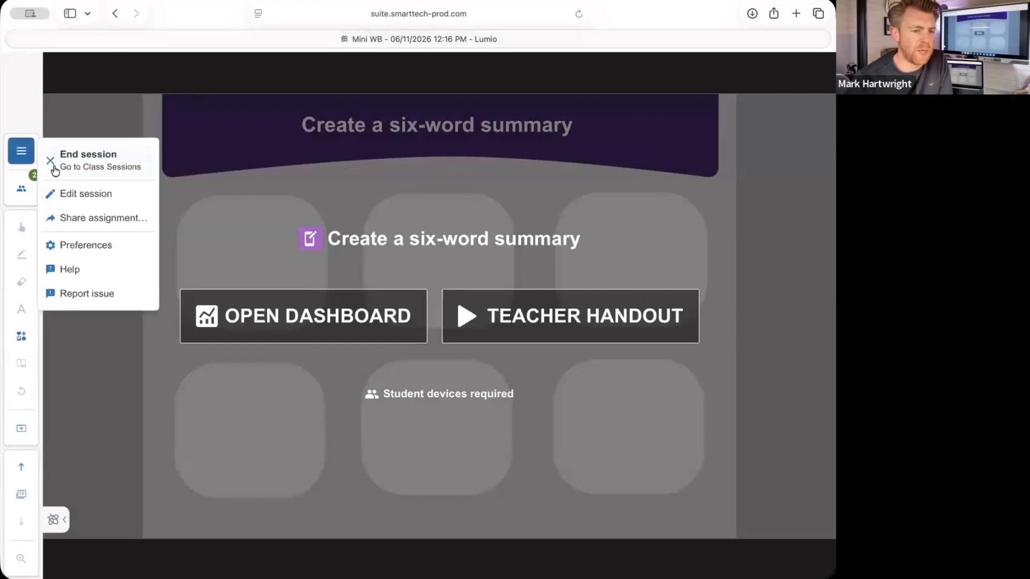
click(133, 159)
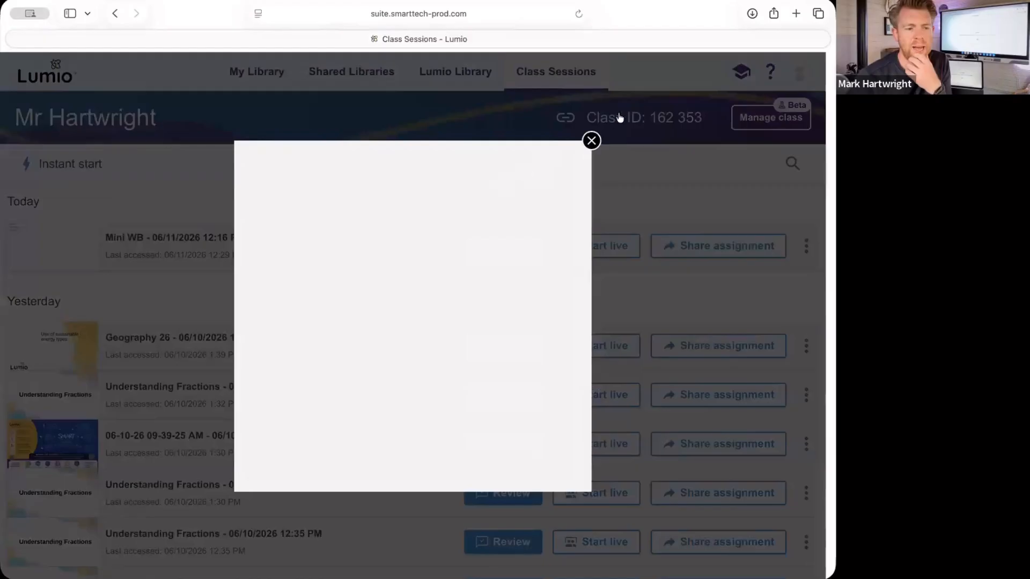
click(591, 140)
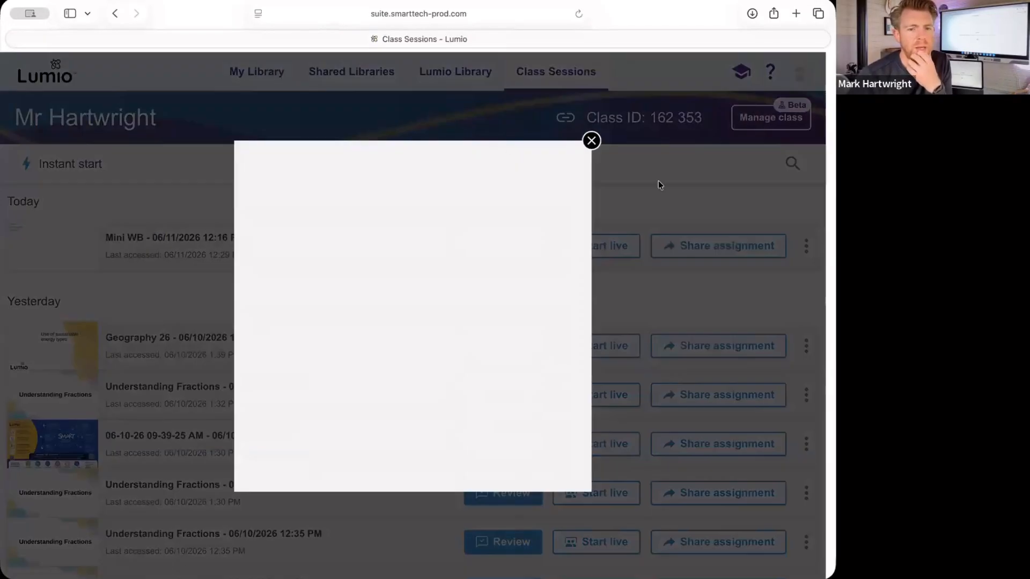
click(591, 140)
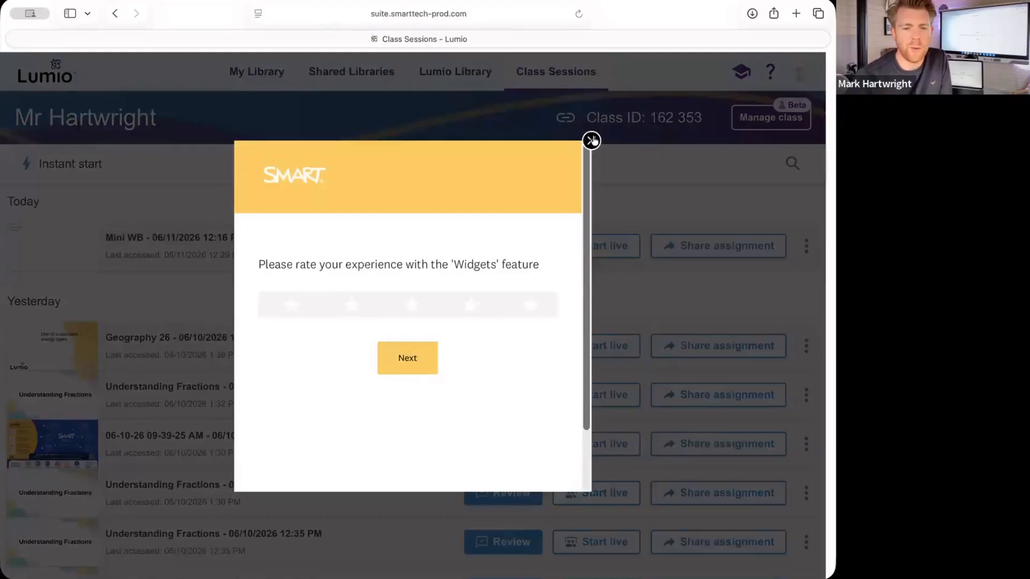
click(592, 140)
- Open the Mini WB file from My Library for editing
click(264, 58)
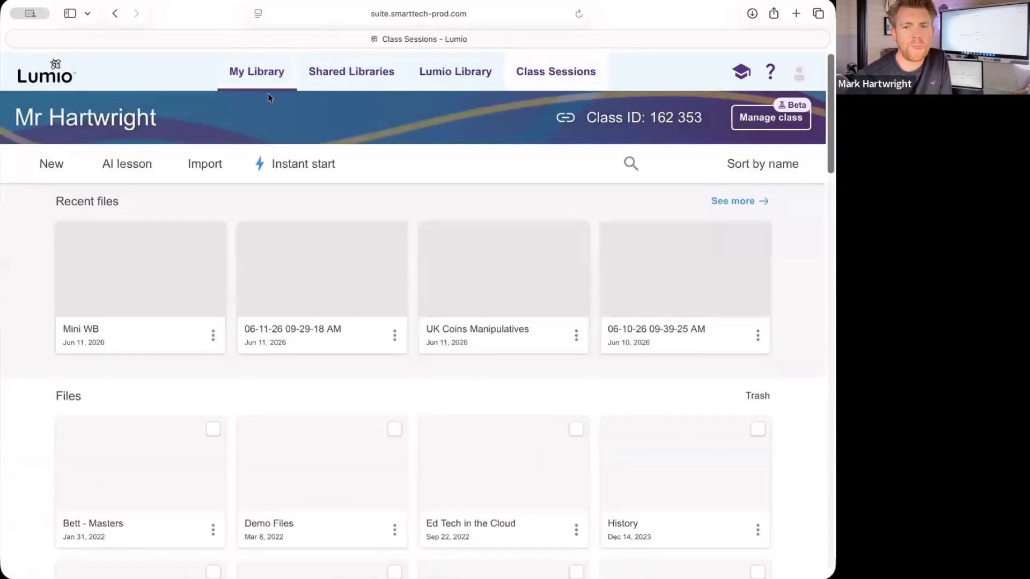
mouse_move(149, 329)
click(140, 295)
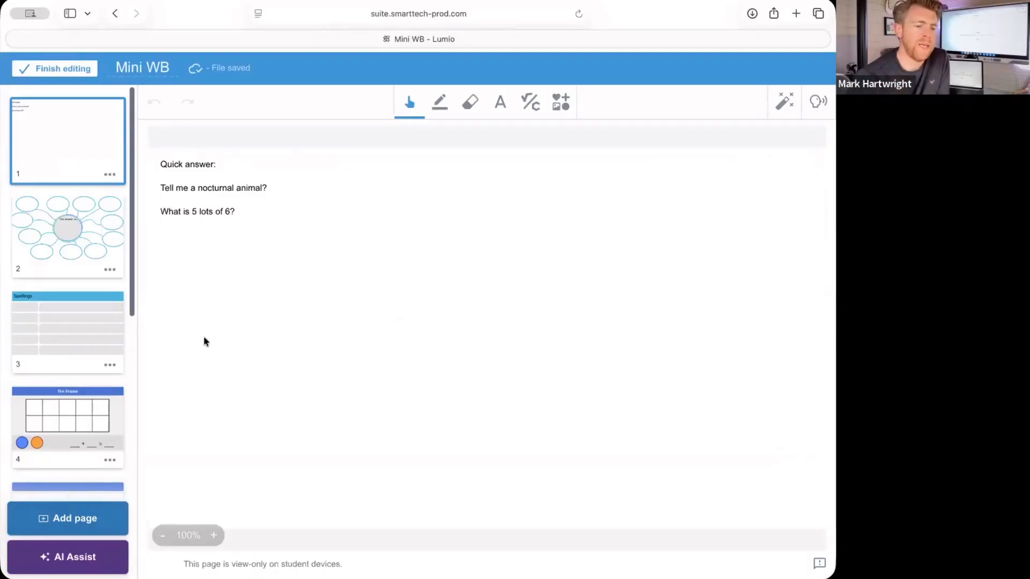
- Have AI Assist suggest 1 to 3 activities for Live lesson engagement and Assessment & progress monitoring
click(78, 565)
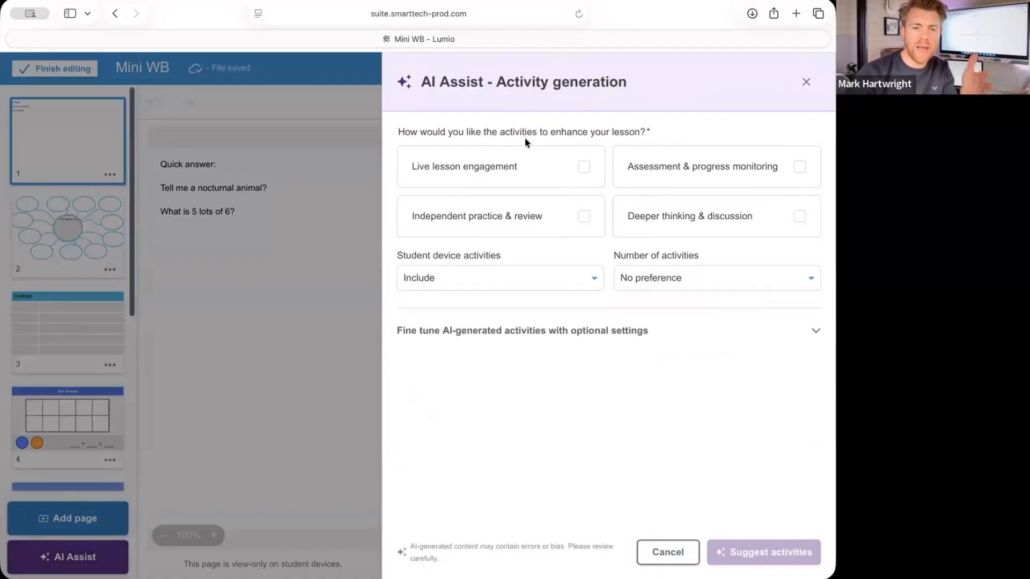
click(532, 170)
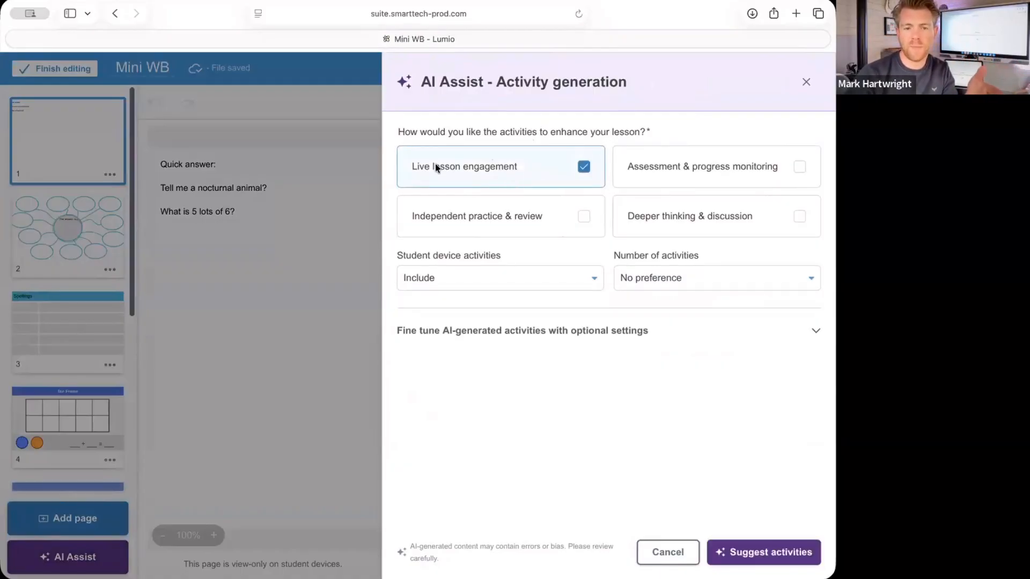
click(675, 181)
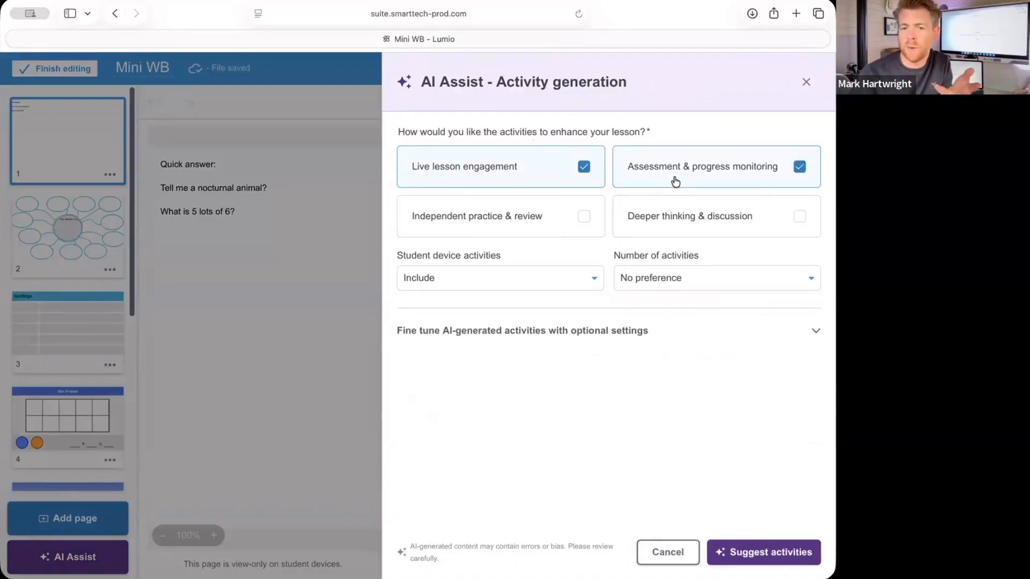
click(670, 277)
click(643, 327)
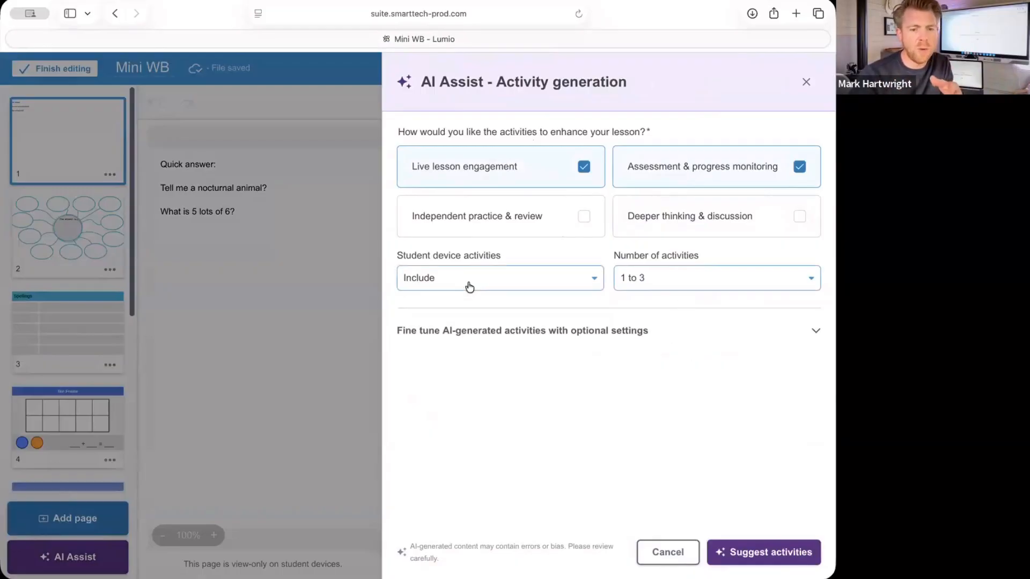
click(753, 553)
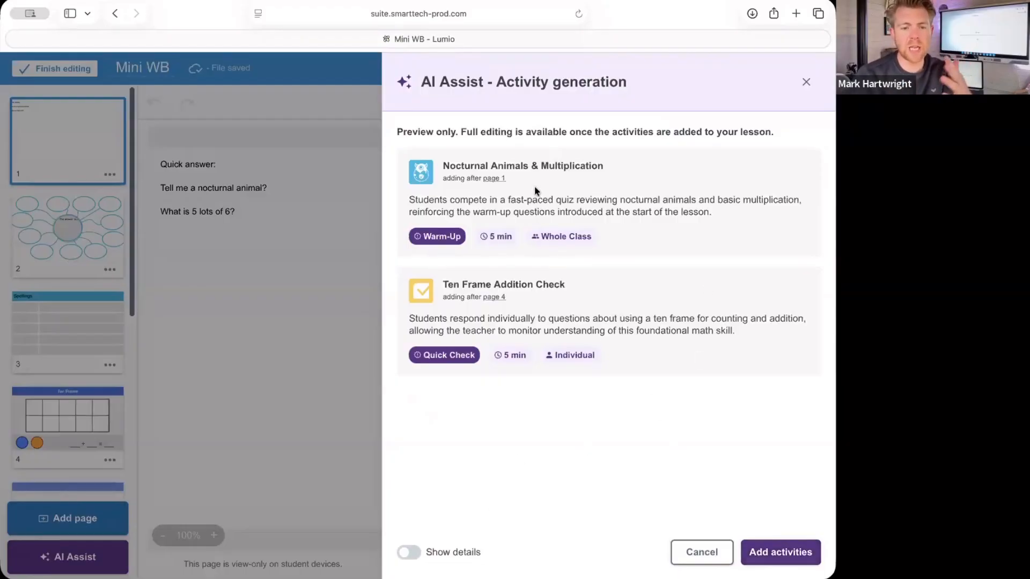
- Preview the details of the suggested activities and add them to the lesson
click(409, 552)
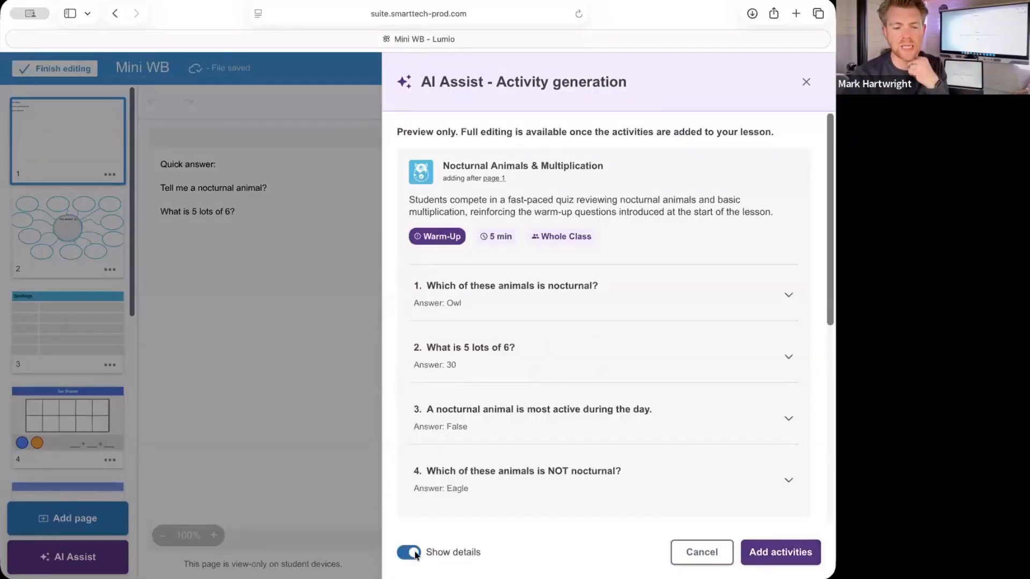
scroll(541, 391, down, 3)
scroll(542, 391, up, 3)
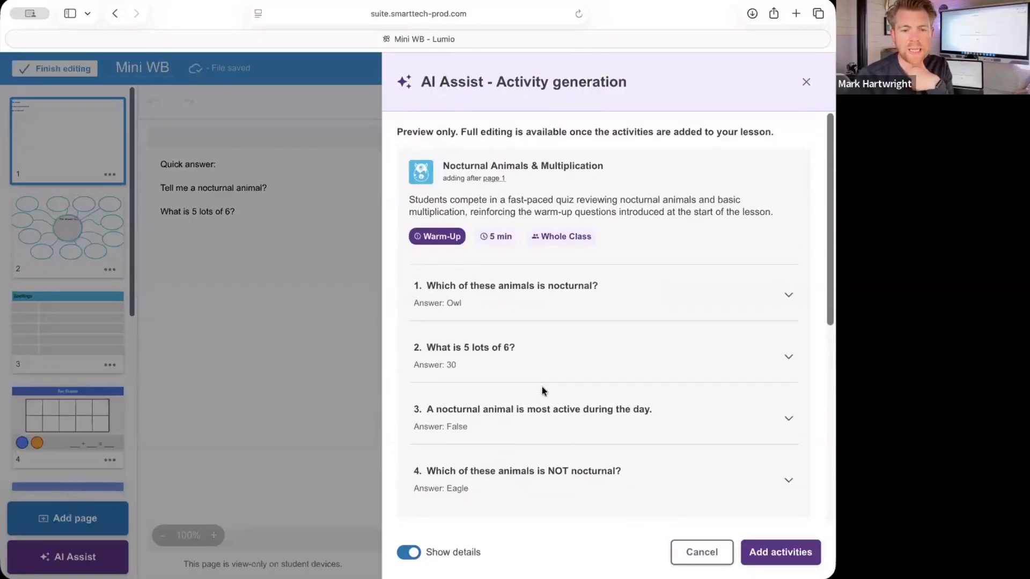
click(785, 554)
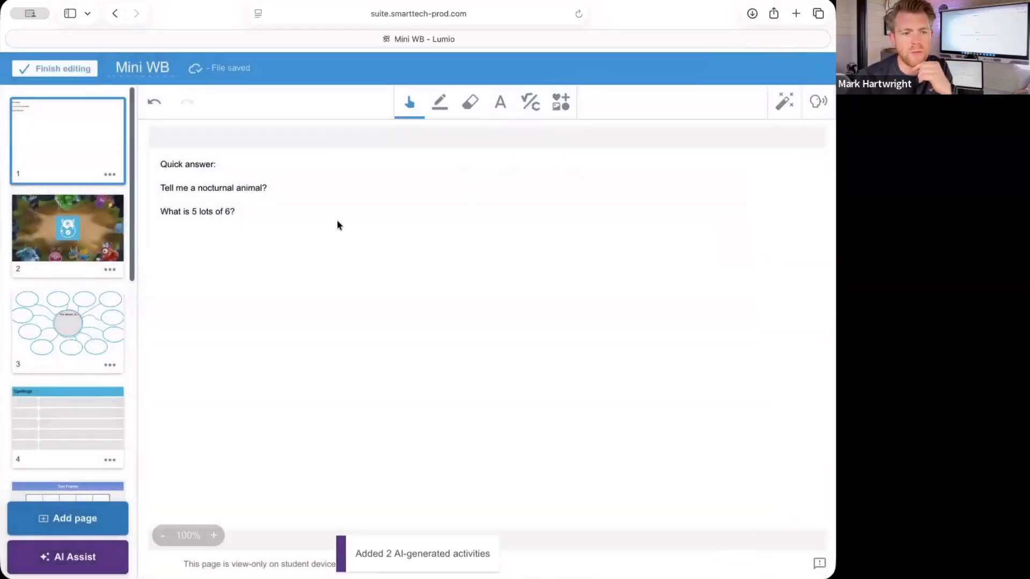
- Open the Ten Frame Addition Check activity for editing and review each of its generated questions and answers
scroll(73, 296, down, 10)
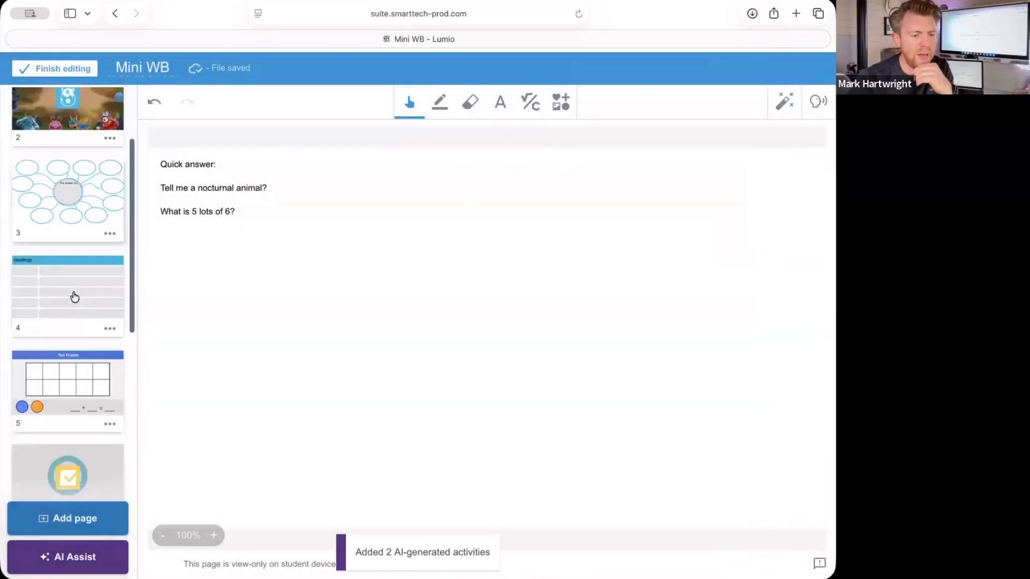
click(89, 151)
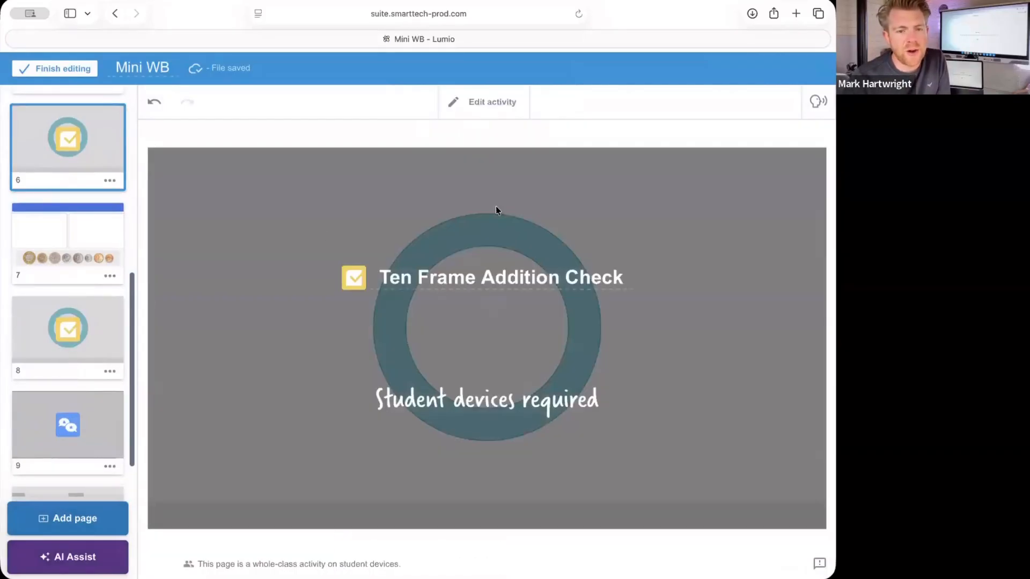
click(484, 106)
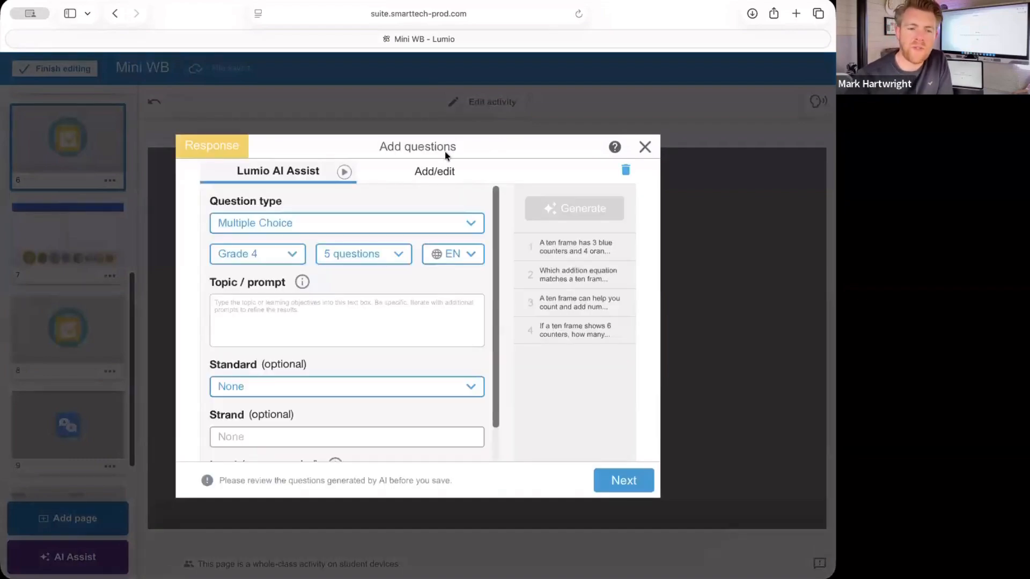
click(436, 172)
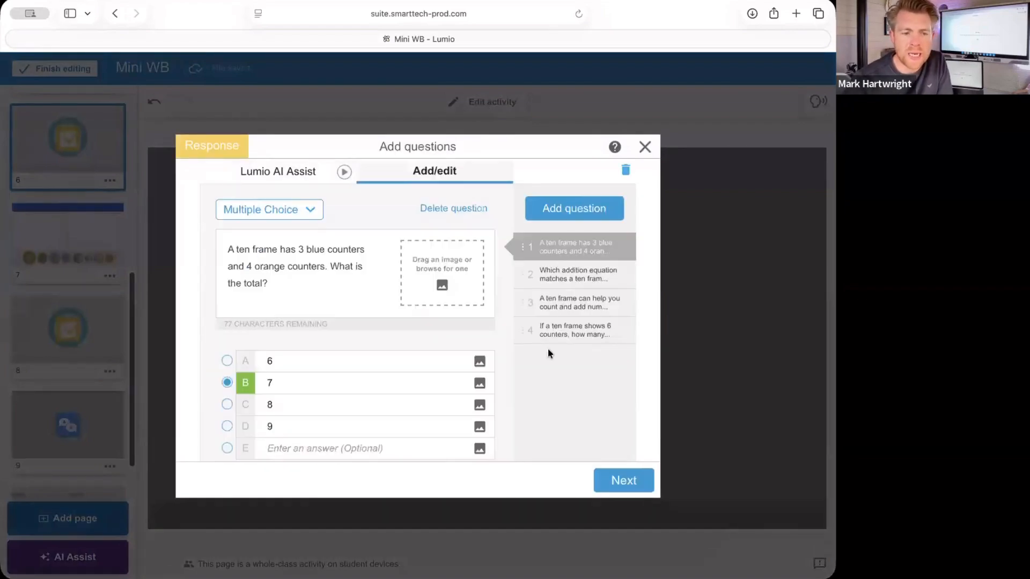
click(577, 279)
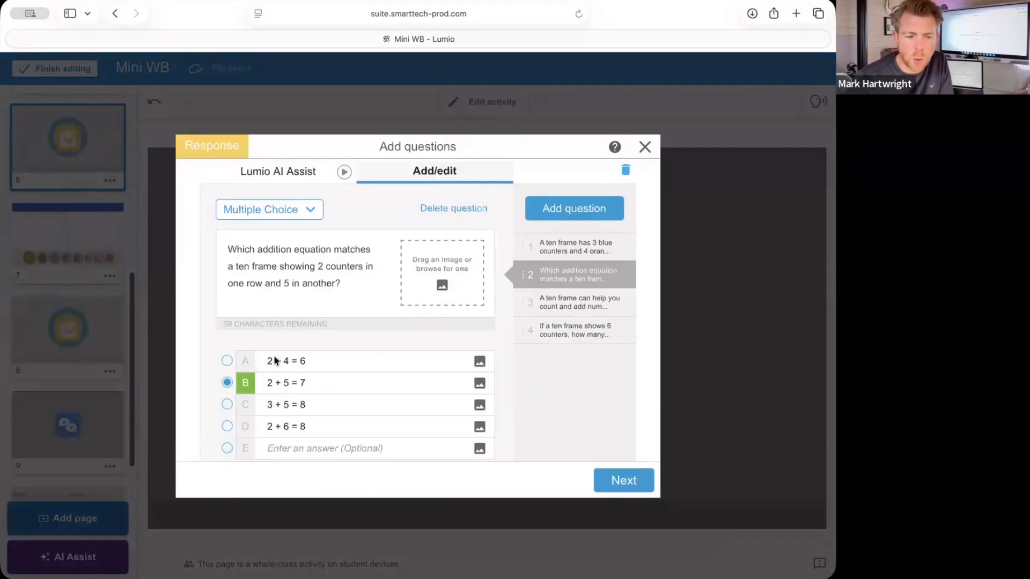
click(583, 303)
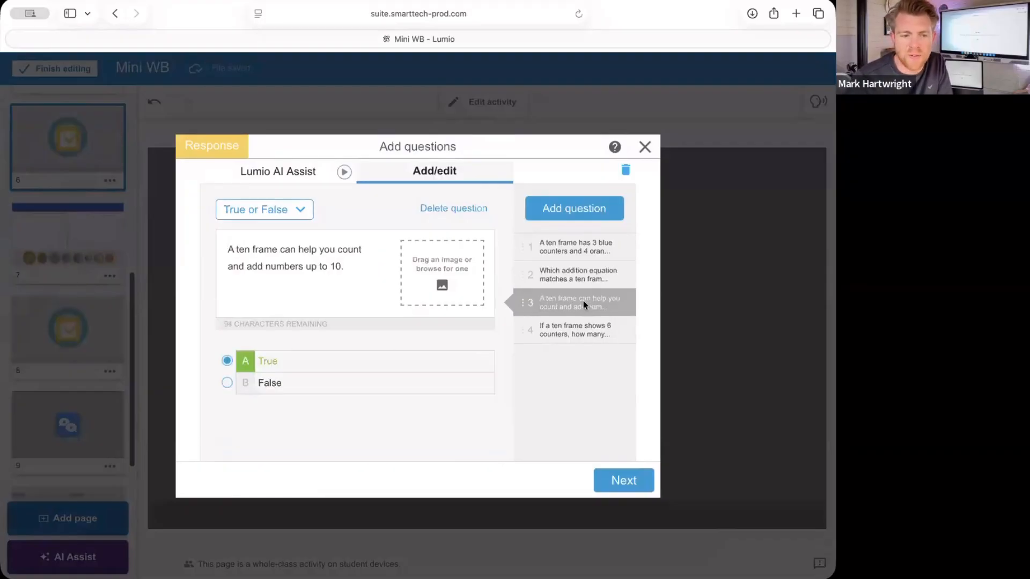
click(573, 326)
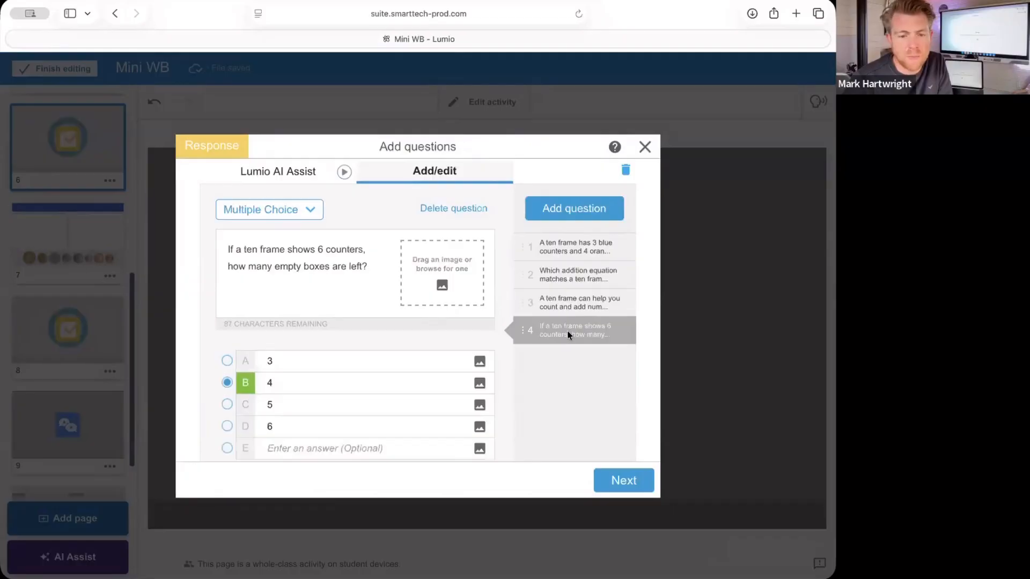
click(330, 265)
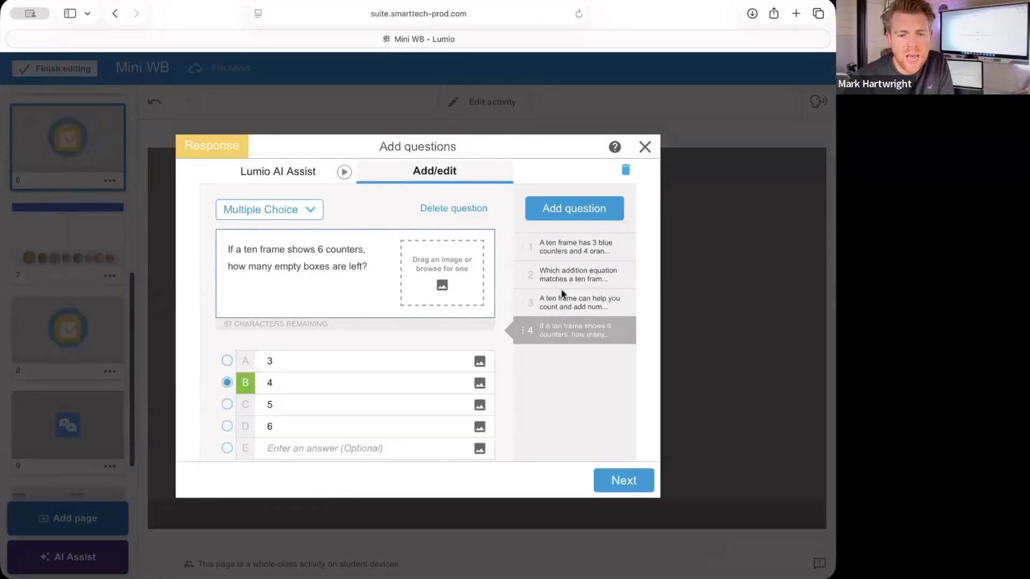
- Delete the question "Which addition equation matches a ten frame…" and save the Response activity
click(585, 281)
click(456, 208)
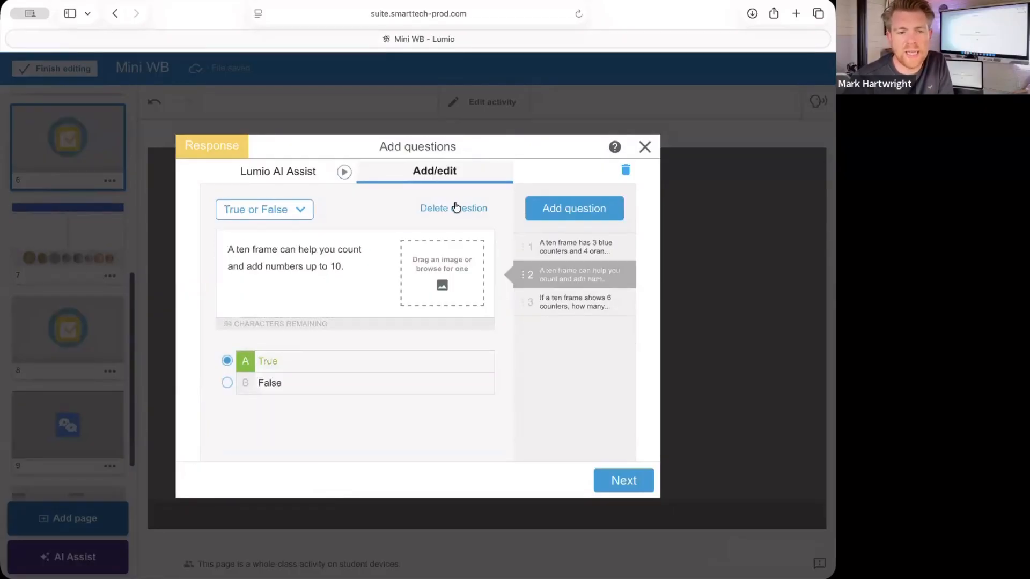
click(623, 491)
click(623, 493)
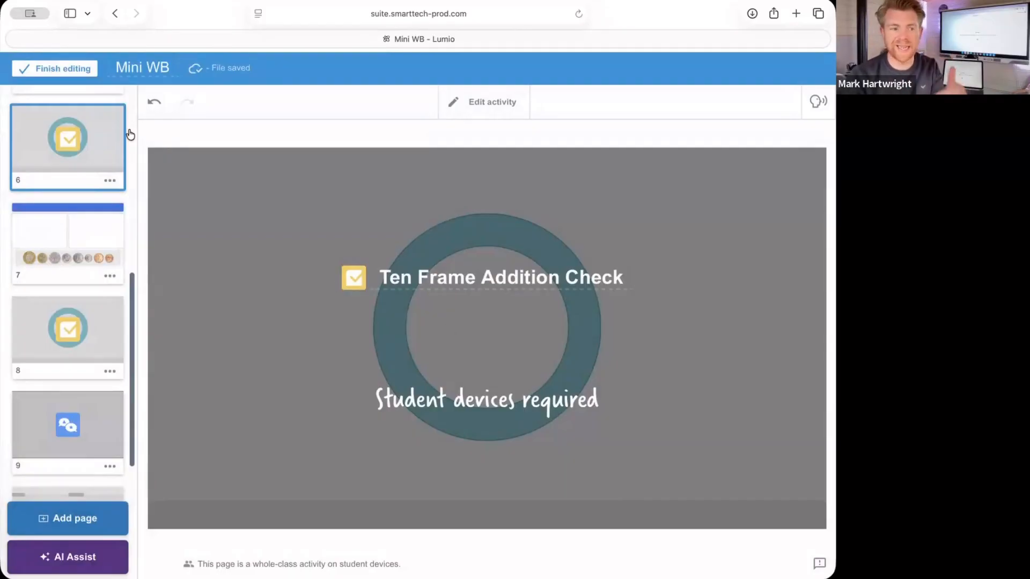
- Open the Nocturnal Animals & Multiplication Monster Quiz for editing and review its generated questions and answers
scroll(81, 137, up, 10)
click(59, 225)
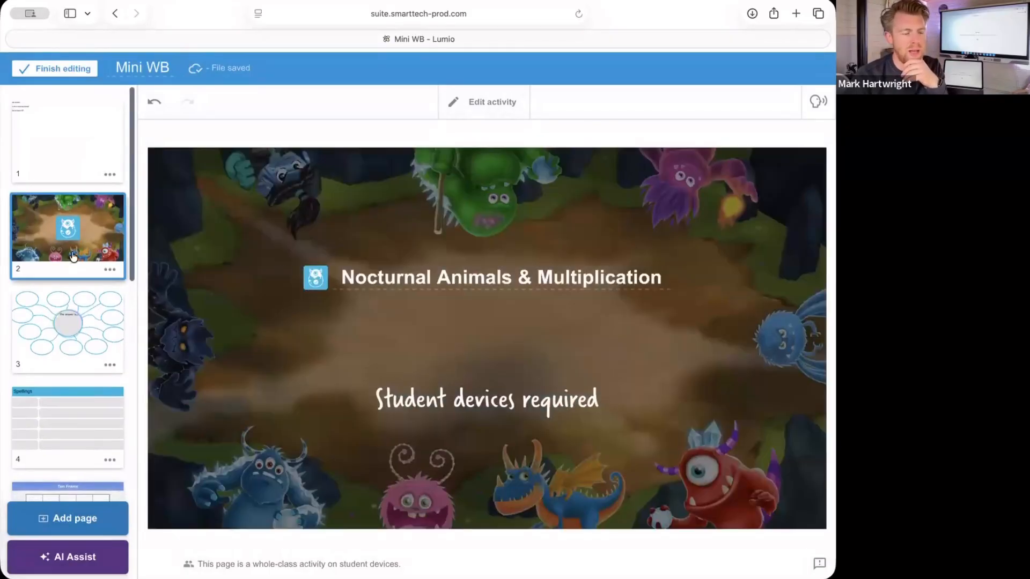
click(512, 97)
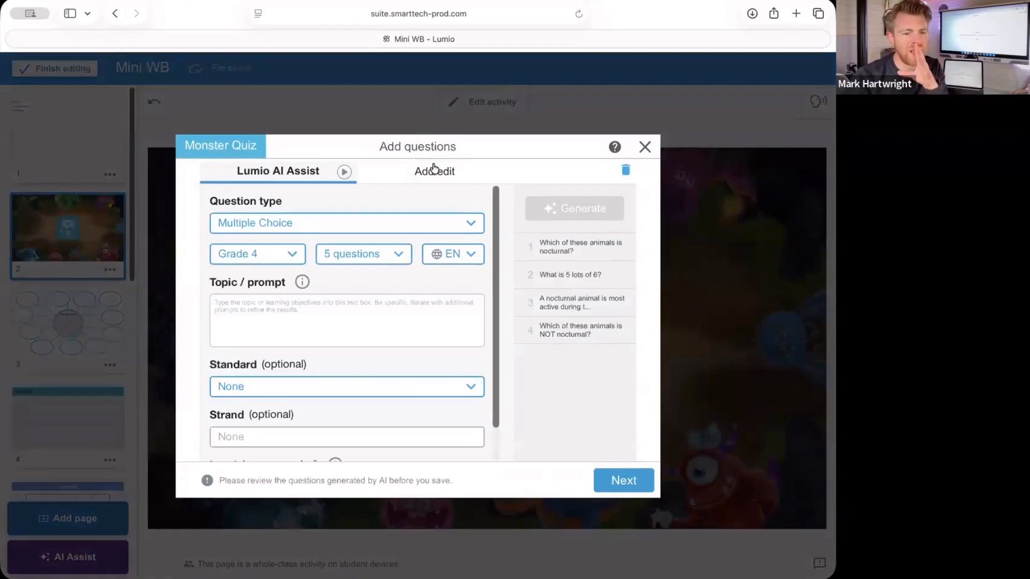
click(435, 174)
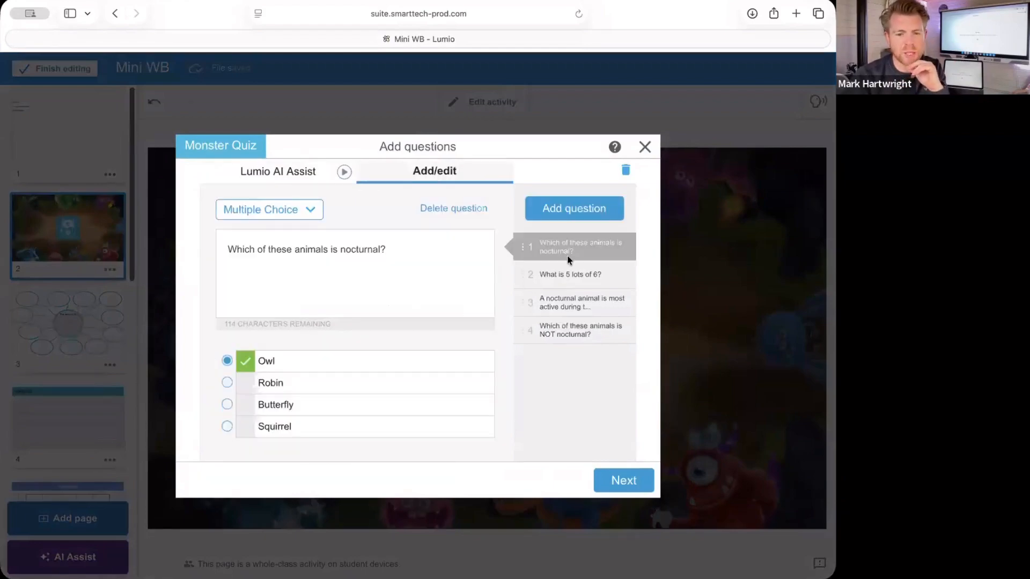
click(575, 268)
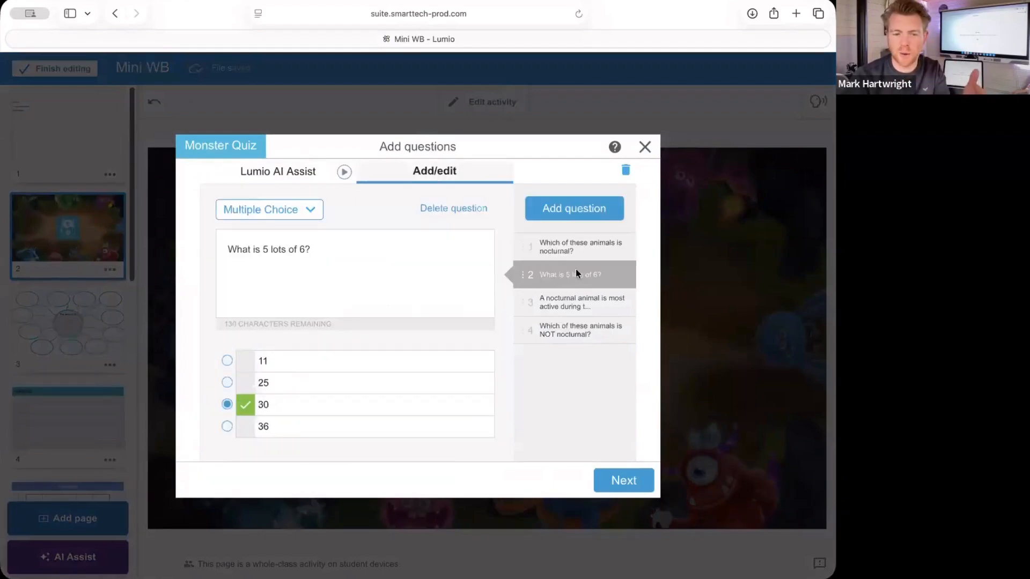
click(571, 307)
click(571, 319)
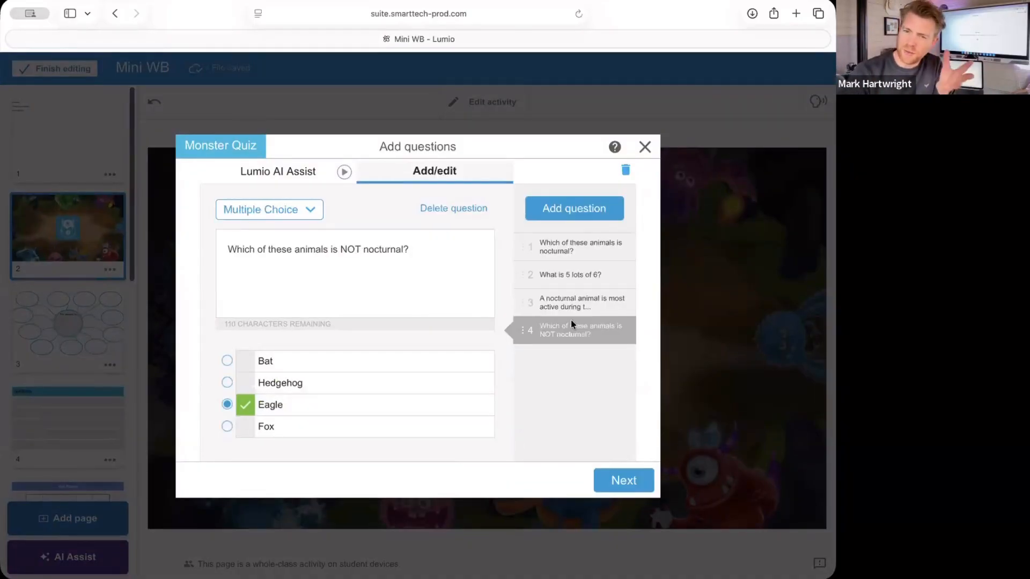
- Accept the Monster Quiz questions and settings and complete the activity setup
click(626, 489)
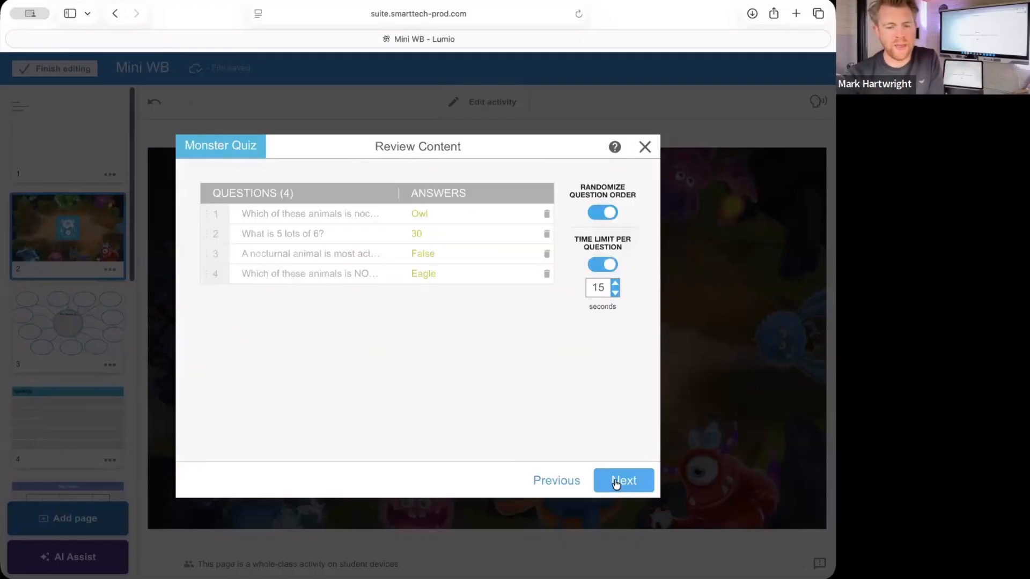
click(616, 482)
click(616, 482)
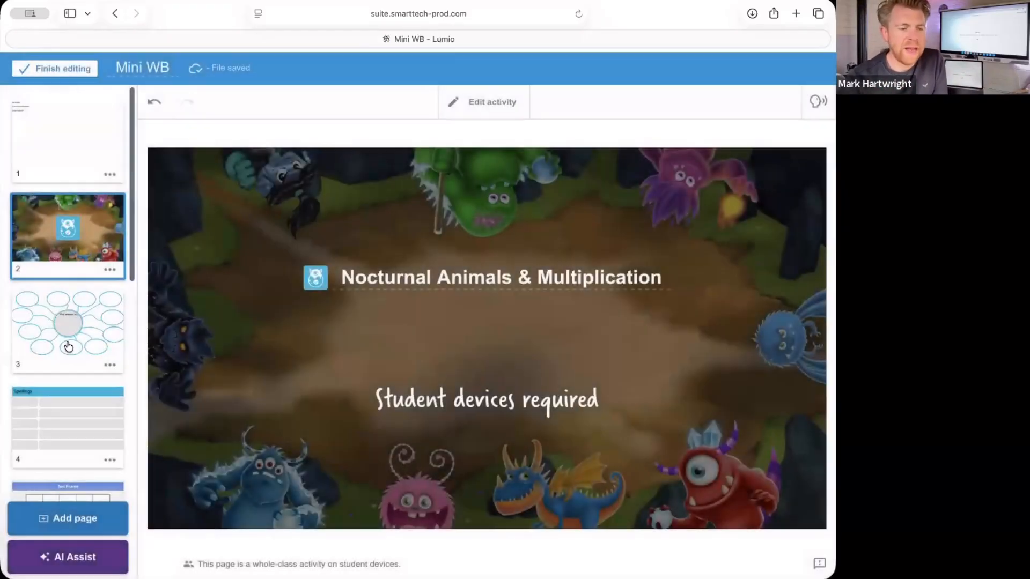
- Finish editing Mini WB, return to My Library and dismiss the AI Assist feedback survey
click(53, 68)
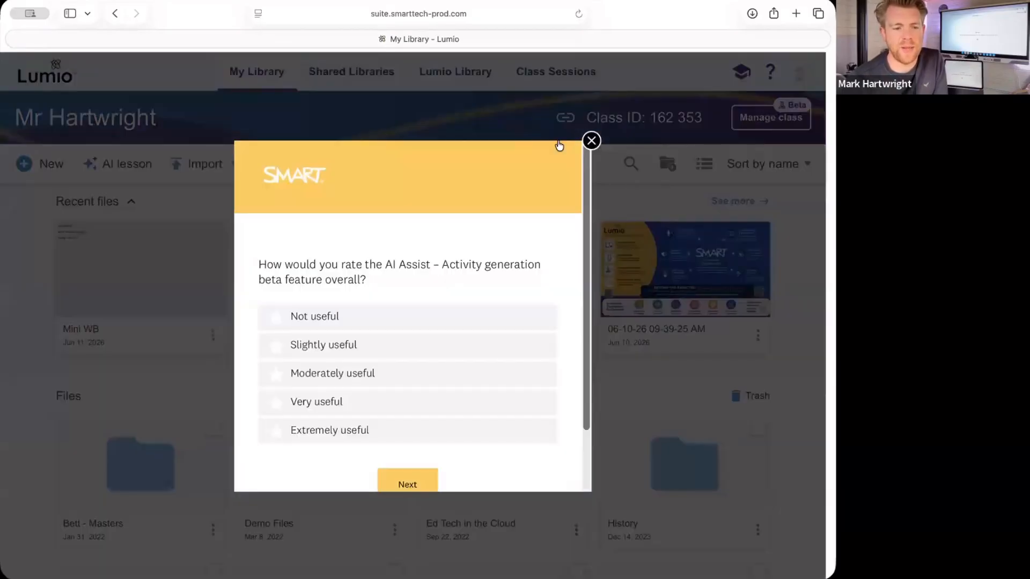
click(18, 248)
mouse_move(256, 228)
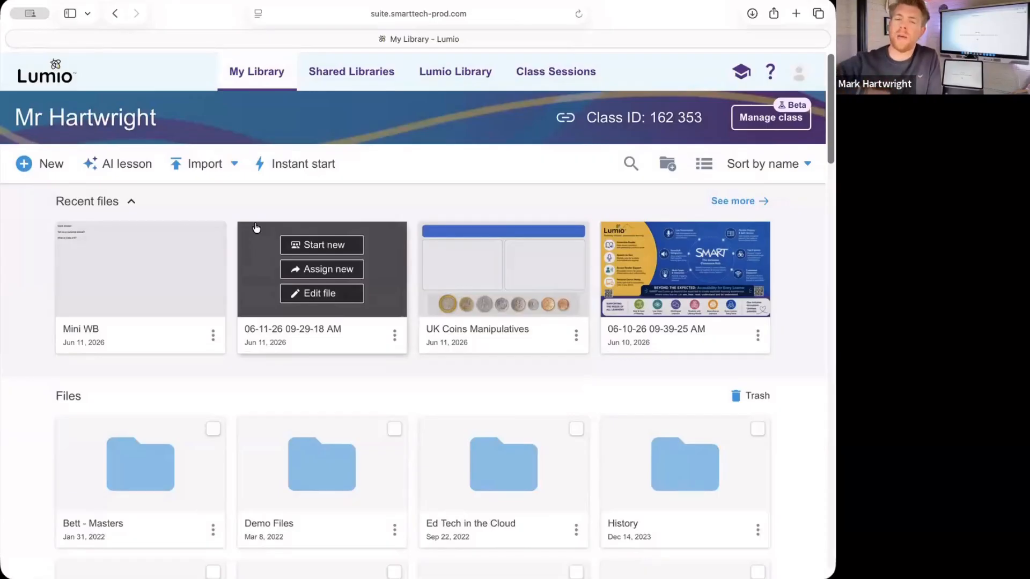
mouse_move(145, 268)
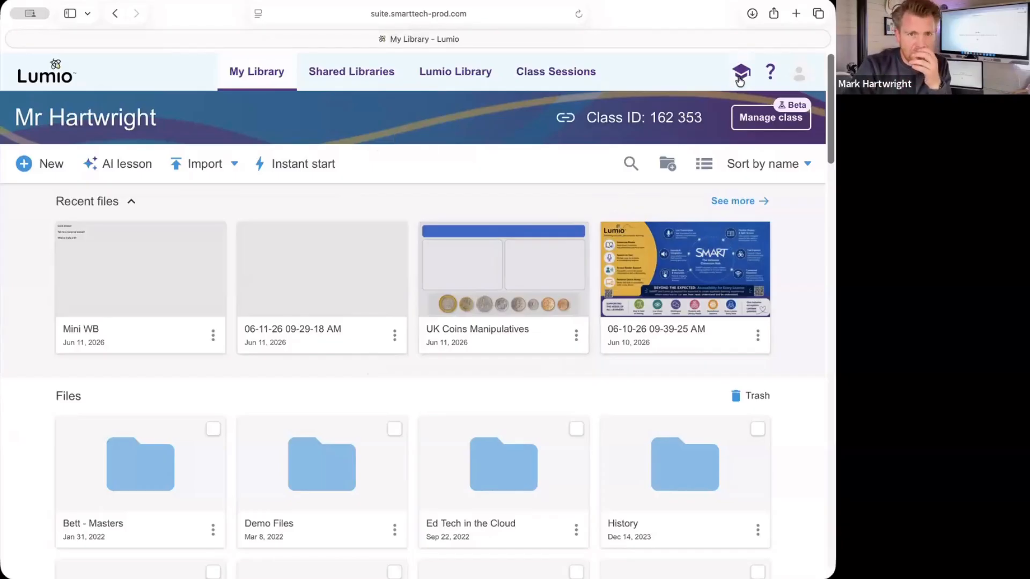
- Open the Lumio Palooza July 2026 event page in a new browser tab
click(796, 14)
text(p)
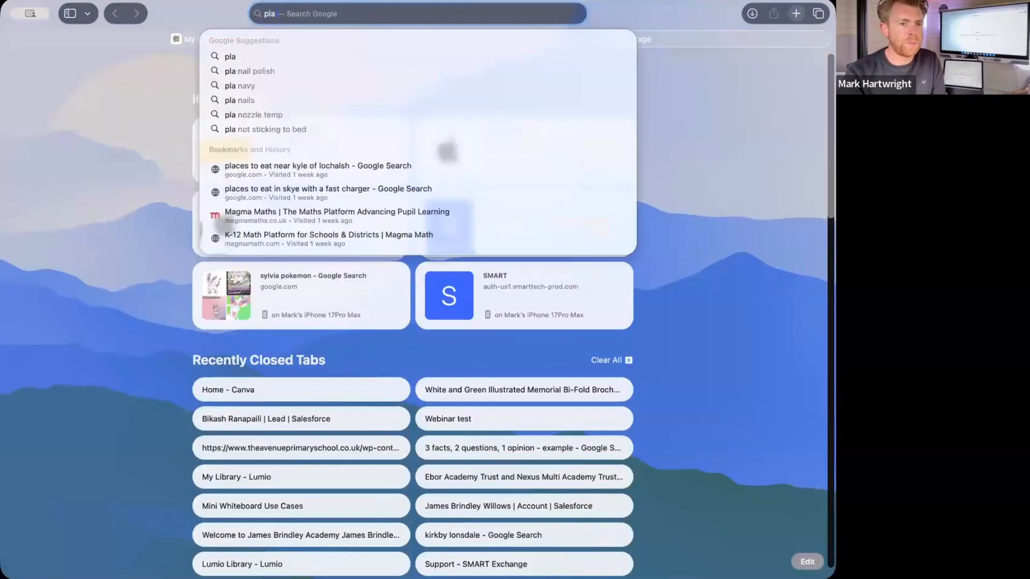
key(BackSpace)
text(lum)
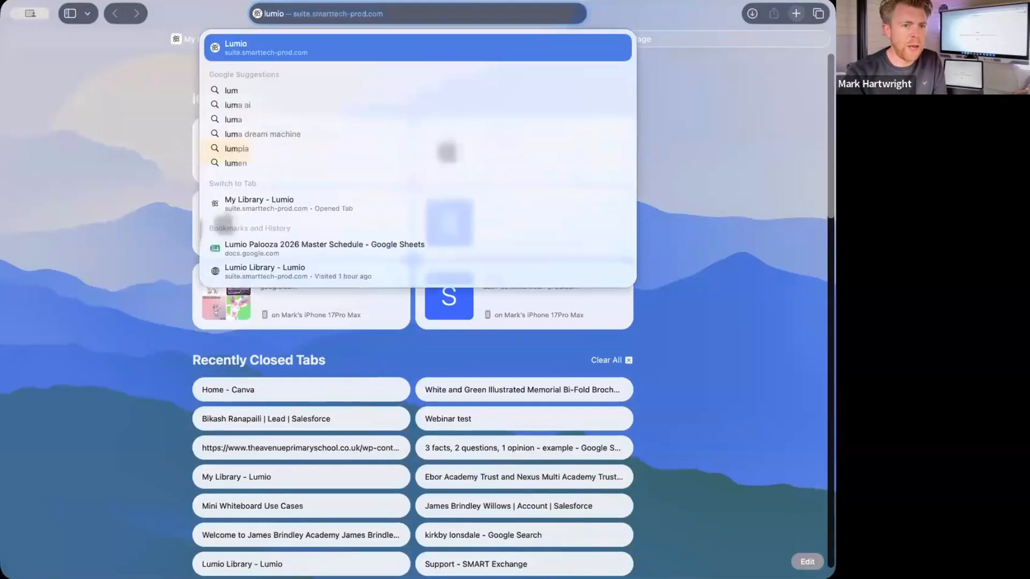
text(io)
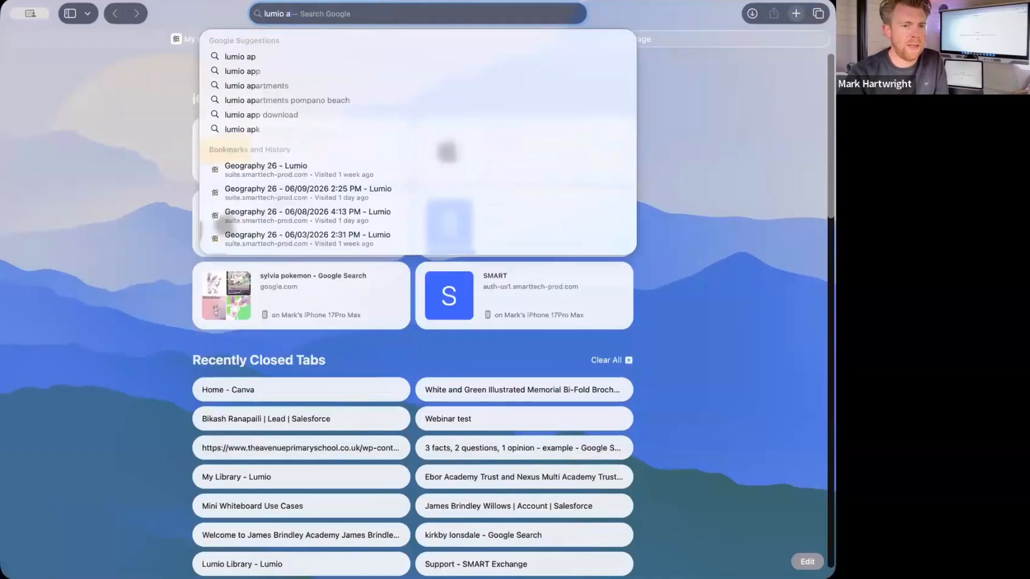
text( palooza July 2026)
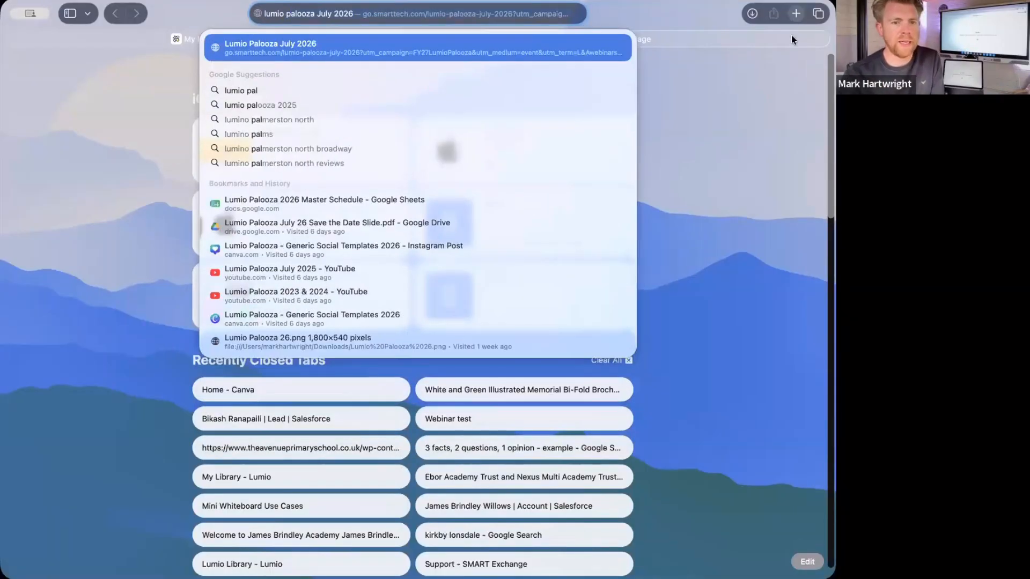
click(539, 41)
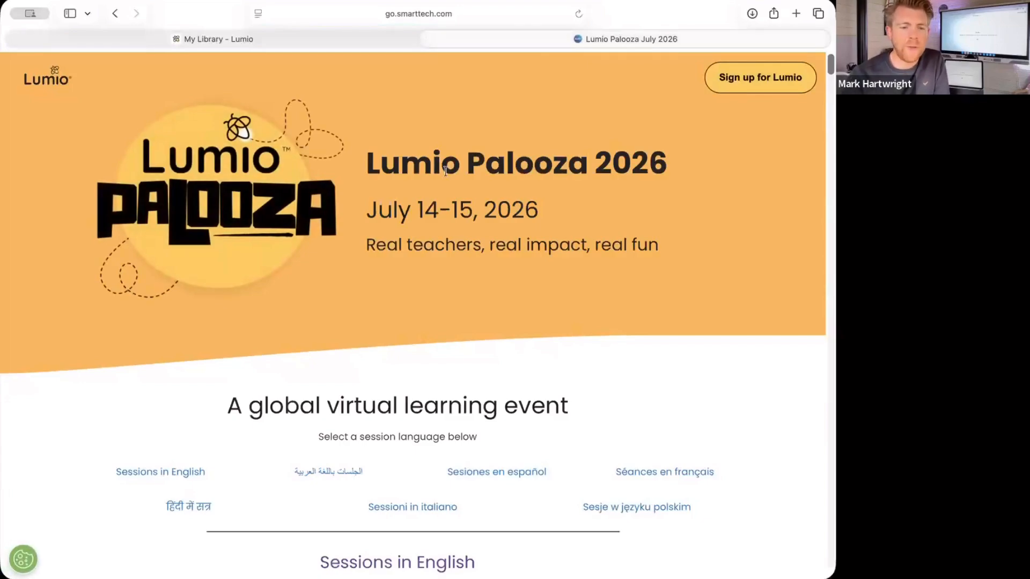
- Look through the English keynotes, learning paths and Day 1 sessions, and open registration for "Transition made interactive: Supporting EYFS to Year One"
scroll(452, 272, down, 1)
scroll(452, 275, up, 1)
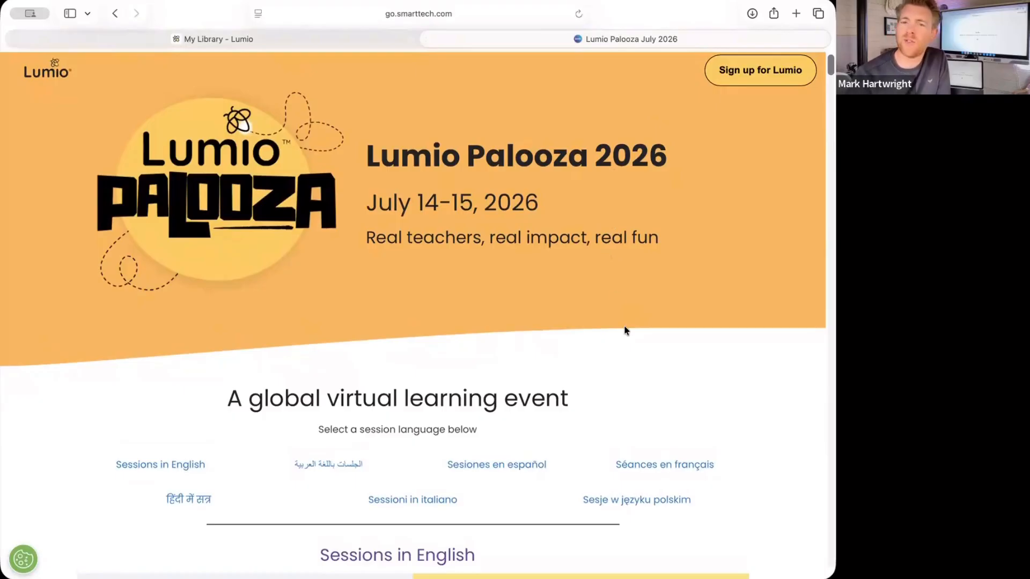
scroll(624, 330, down, 7)
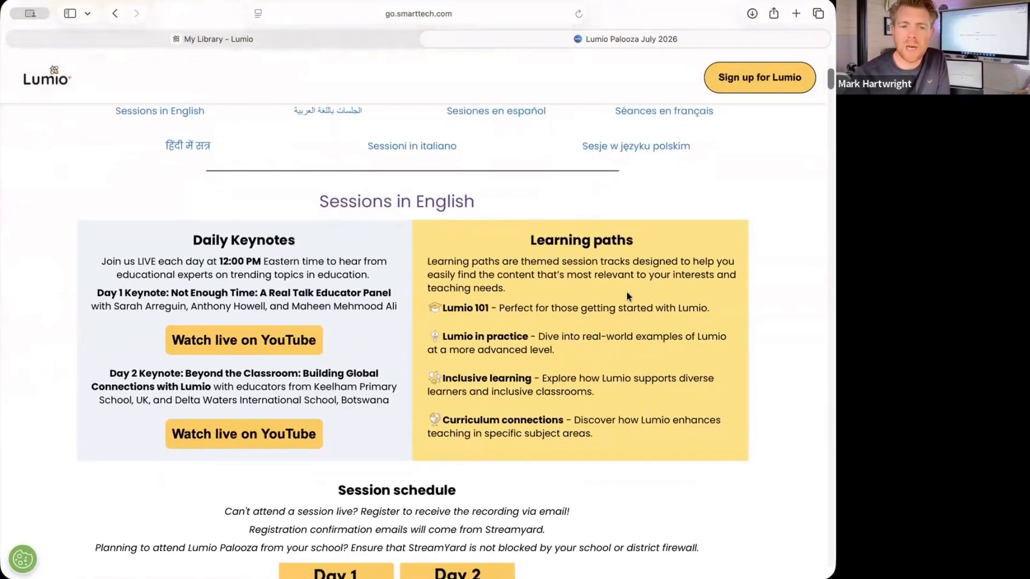
scroll(585, 149, up, 2)
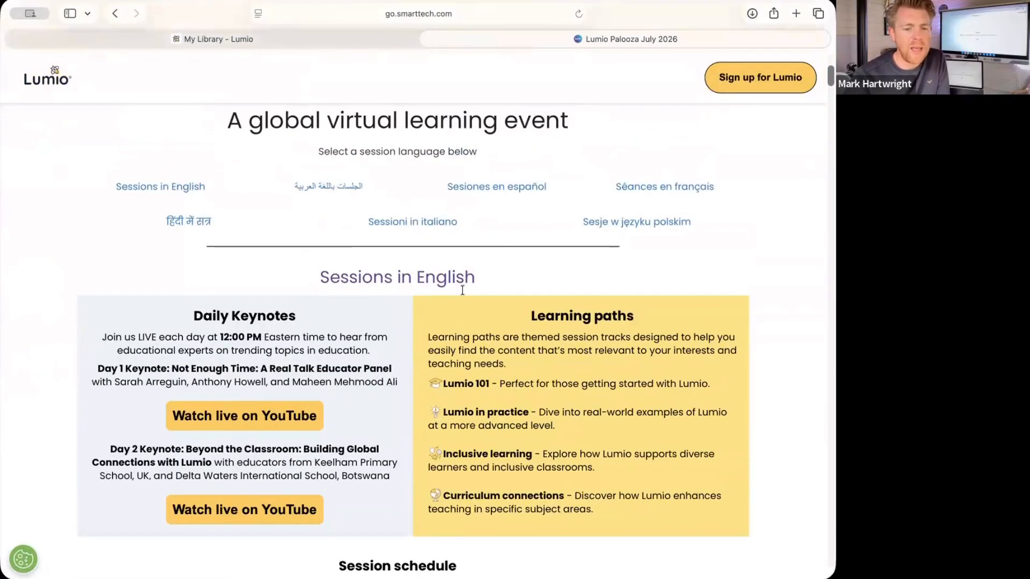
scroll(462, 290, down, 15)
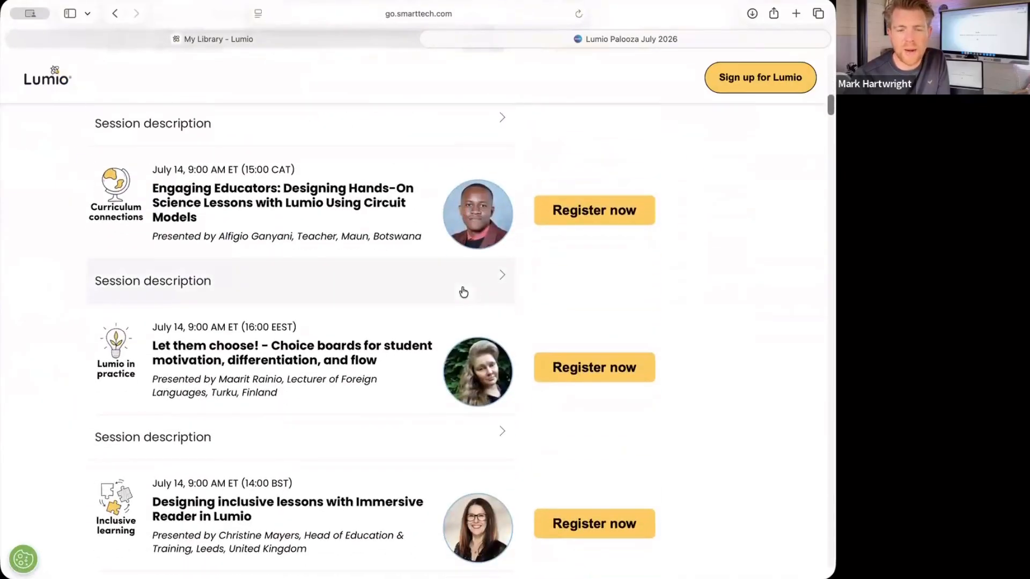
scroll(595, 252, up, 4)
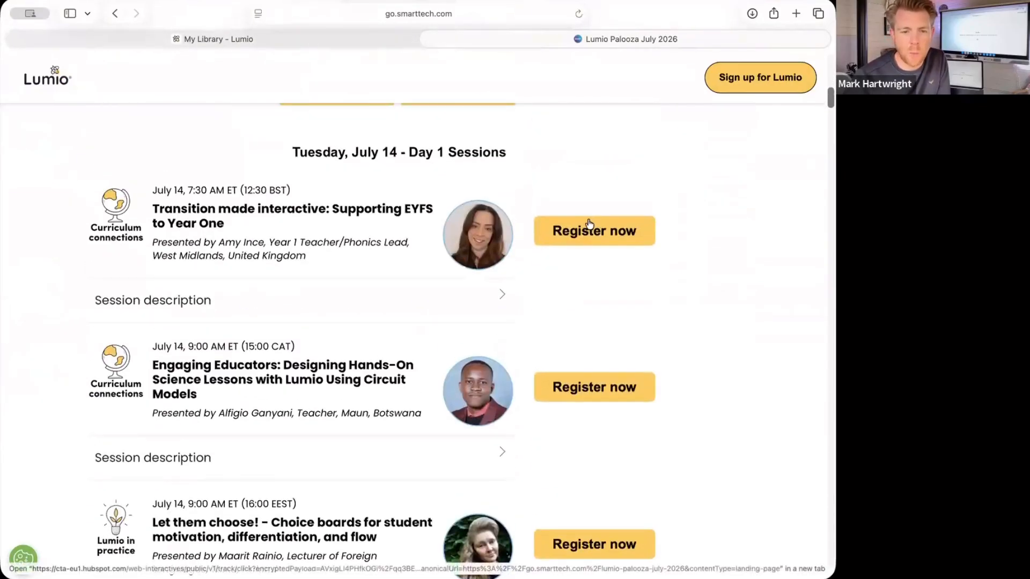
click(589, 233)
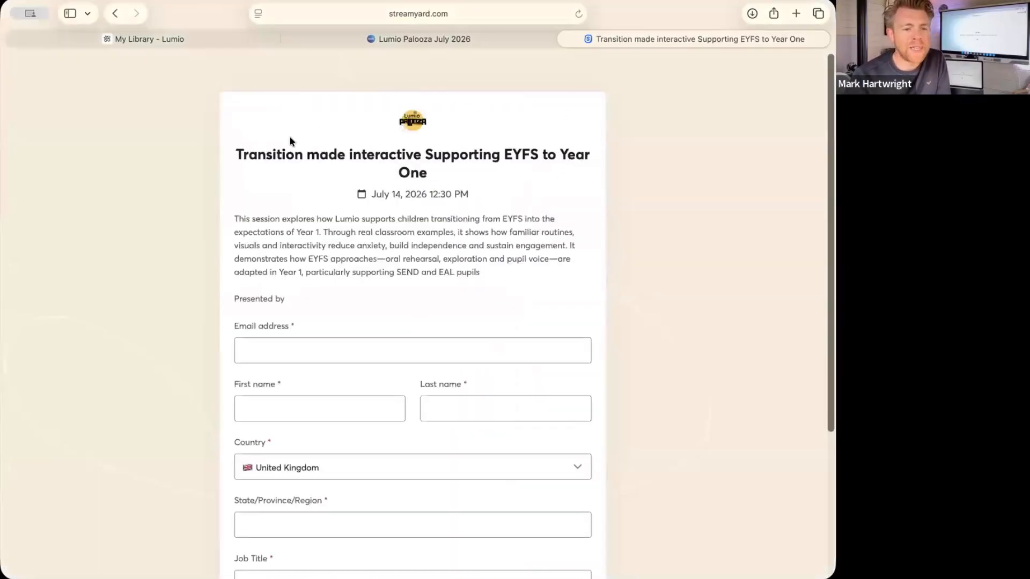
- Return to the Lumio Palooza event page, review its schedule and overview, and switch back to My Library
click(446, 37)
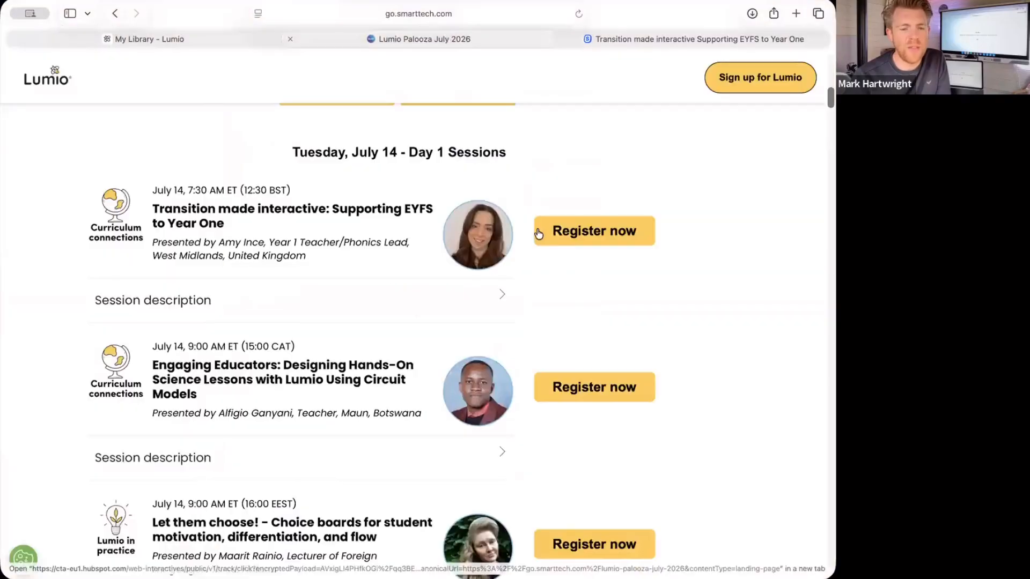
scroll(428, 264, up, 10)
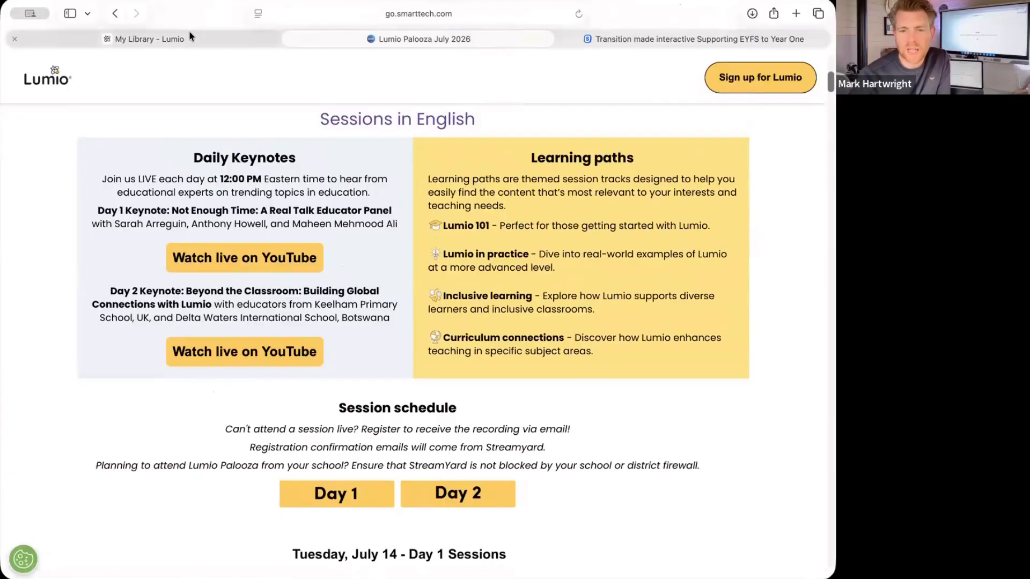
scroll(313, 144, up, 10)
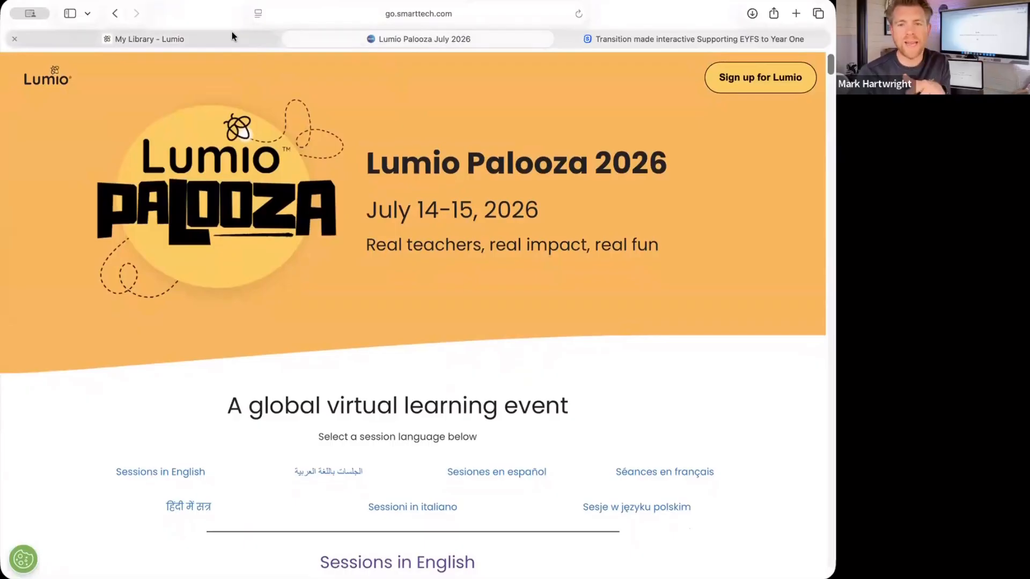
click(215, 36)
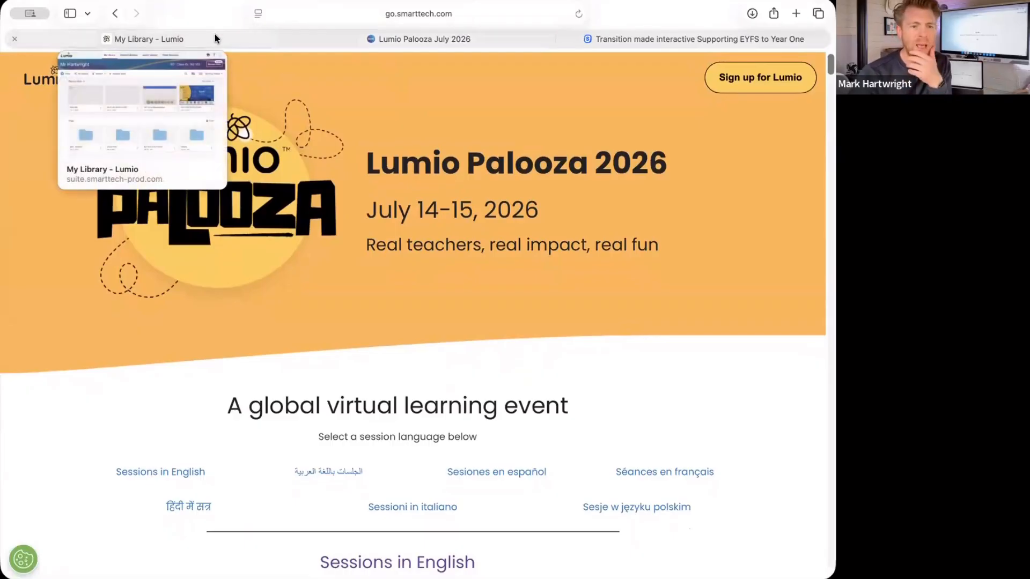